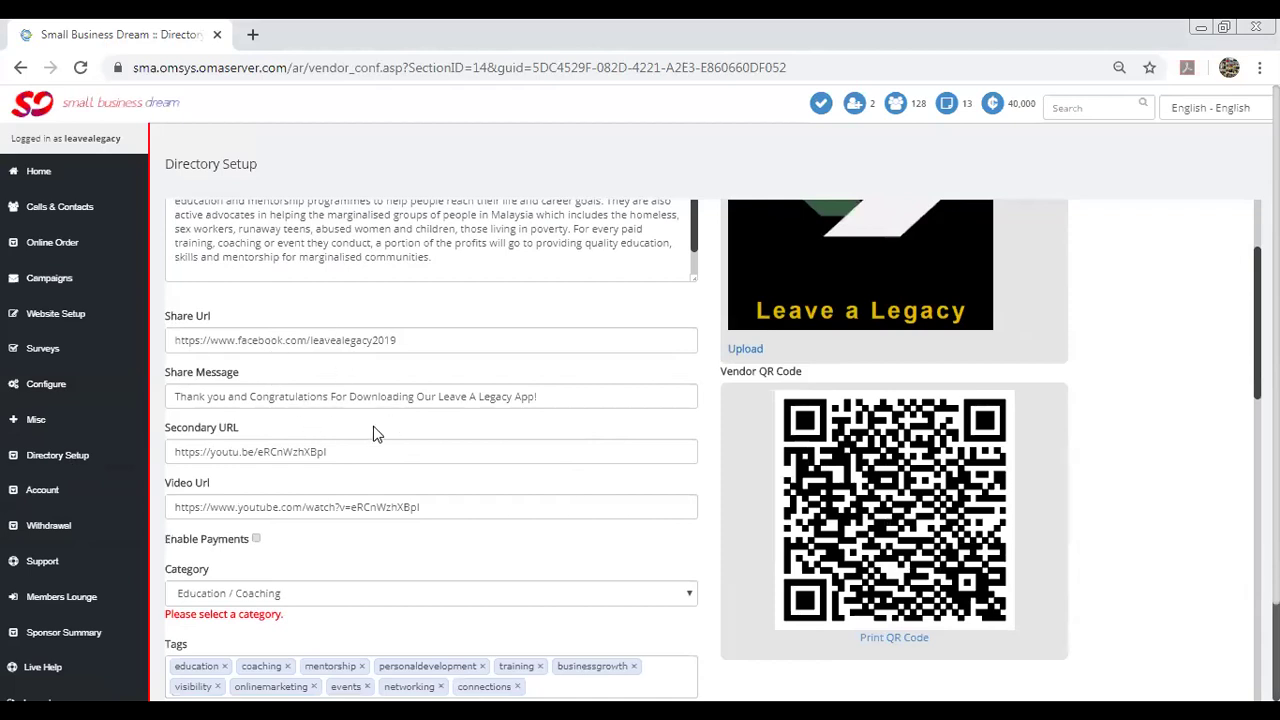
- Examine the directory listing's share, video and tag fields and view the available category choices
scroll(352, 442, "down", 1)
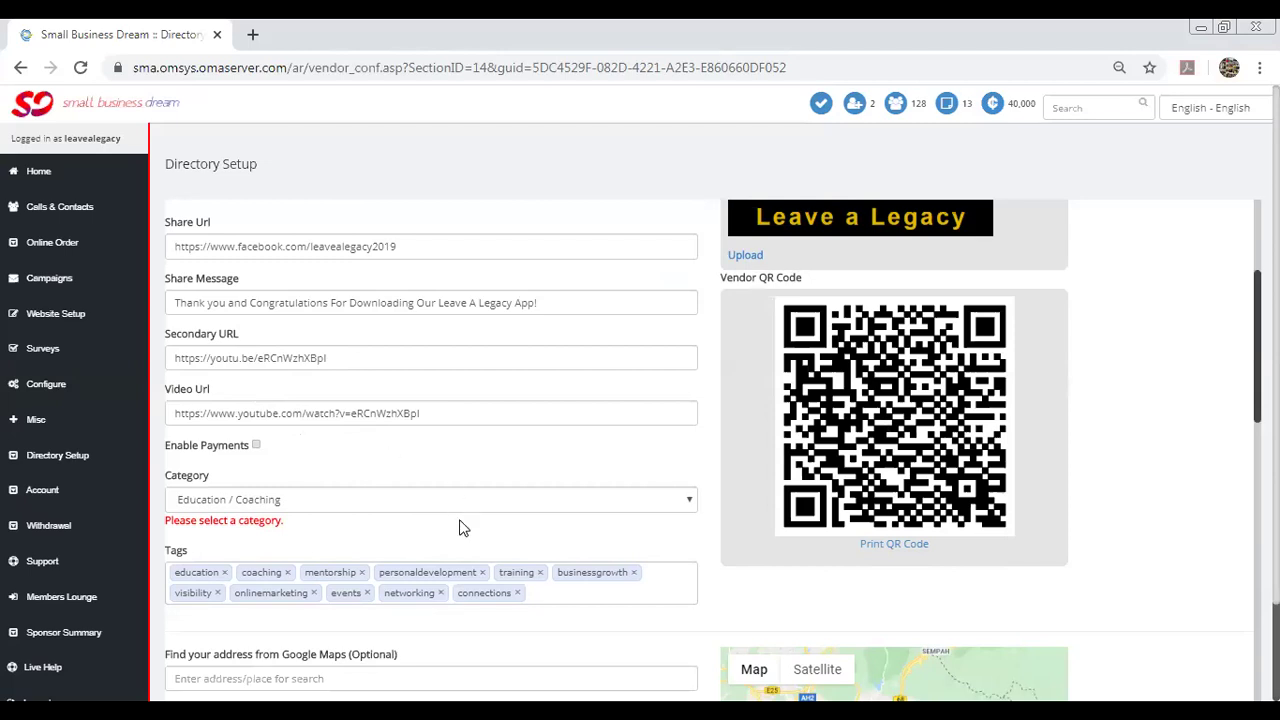
scroll(463, 510, "down", 1)
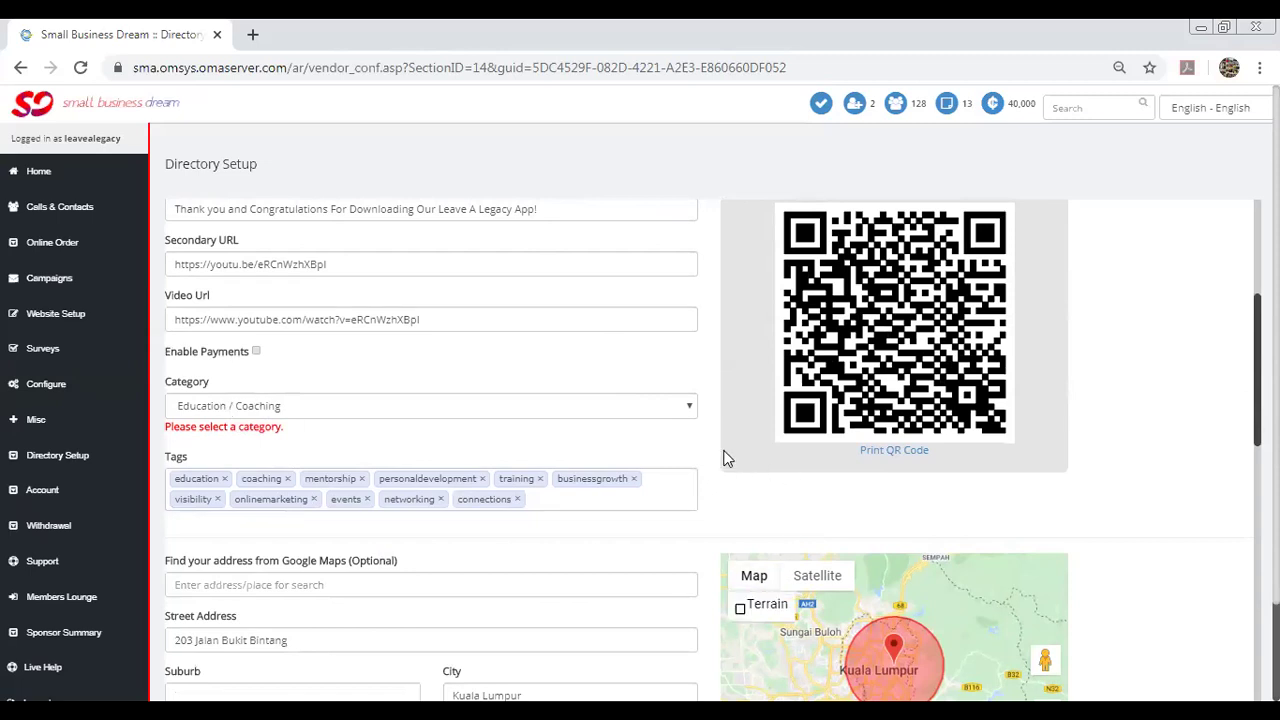
left_click(690, 410)
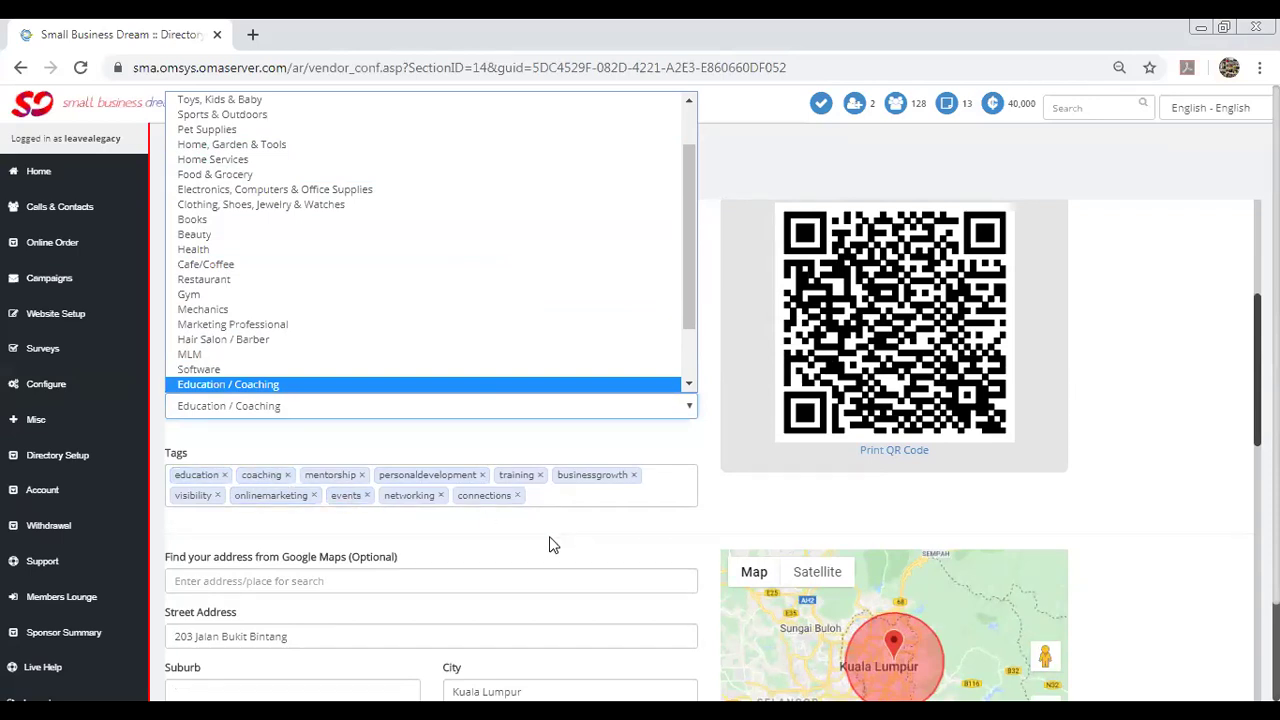
left_click(1188, 468)
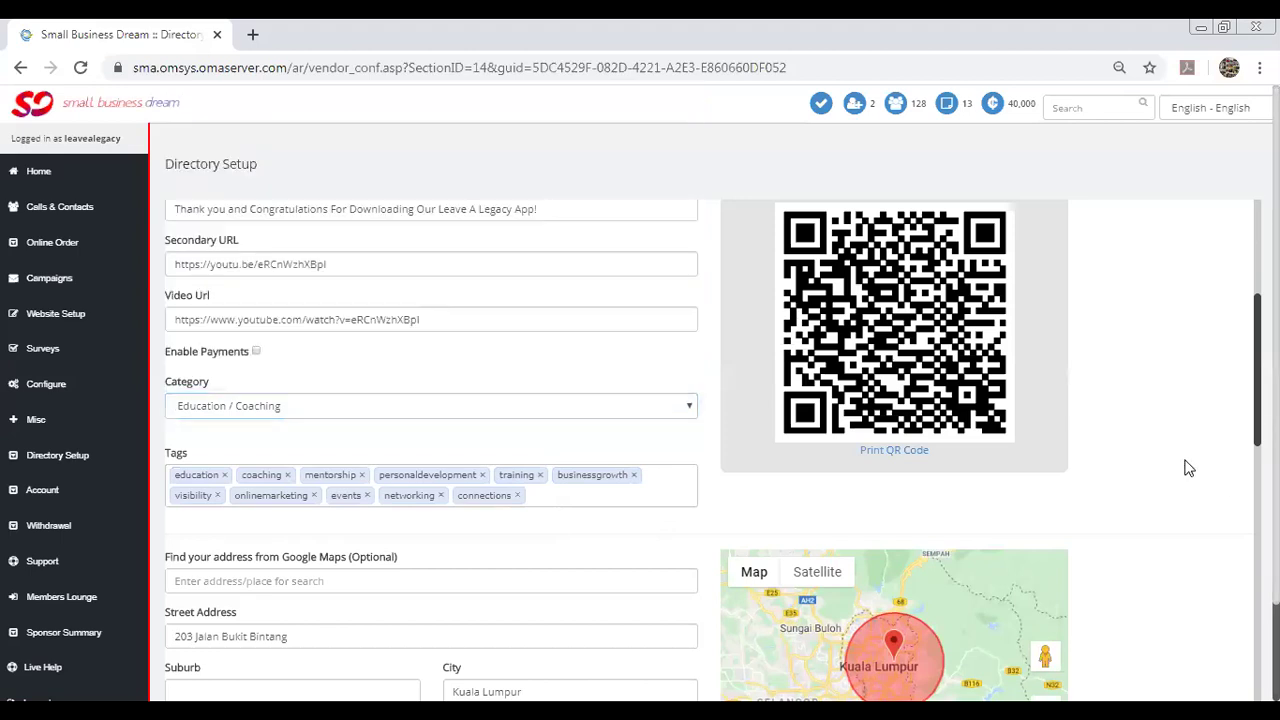
- Examine the listing's address and map section and view the radius options for suppressing competitors
scroll(594, 466, "down", 2)
scroll(598, 470, "down", 1)
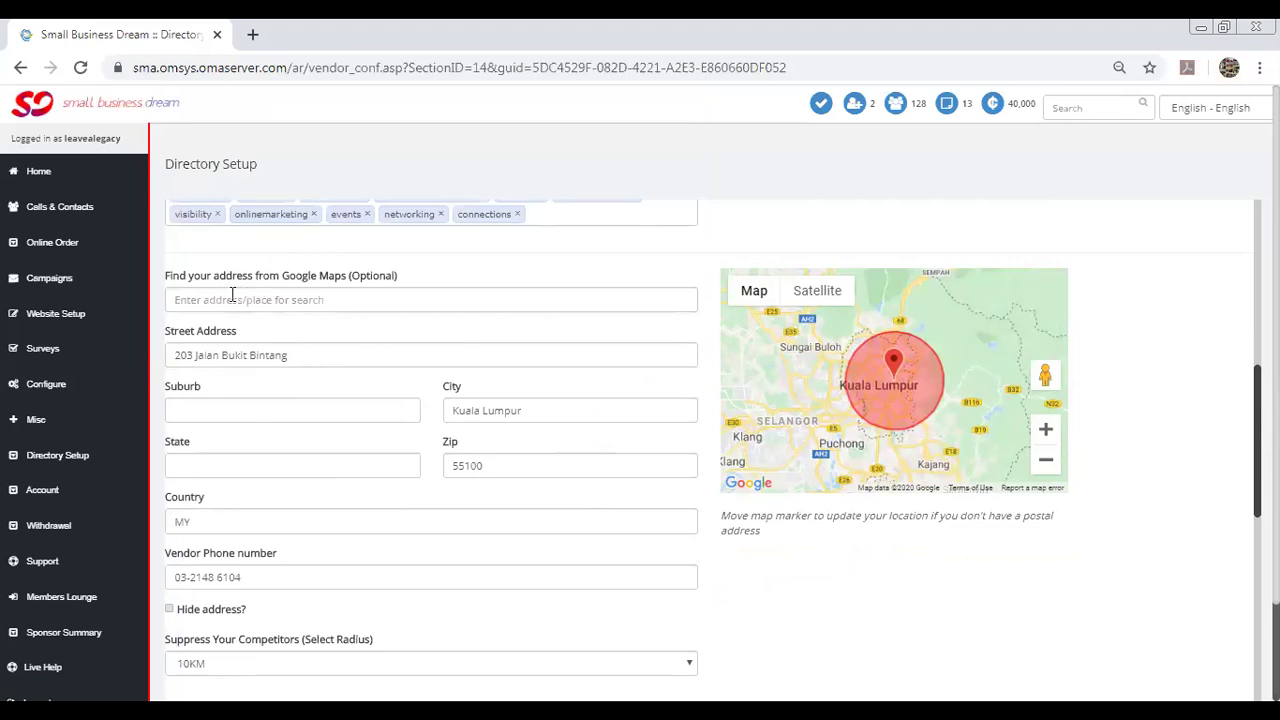
scroll(380, 457, "down", 2)
scroll(412, 520, "down", 2)
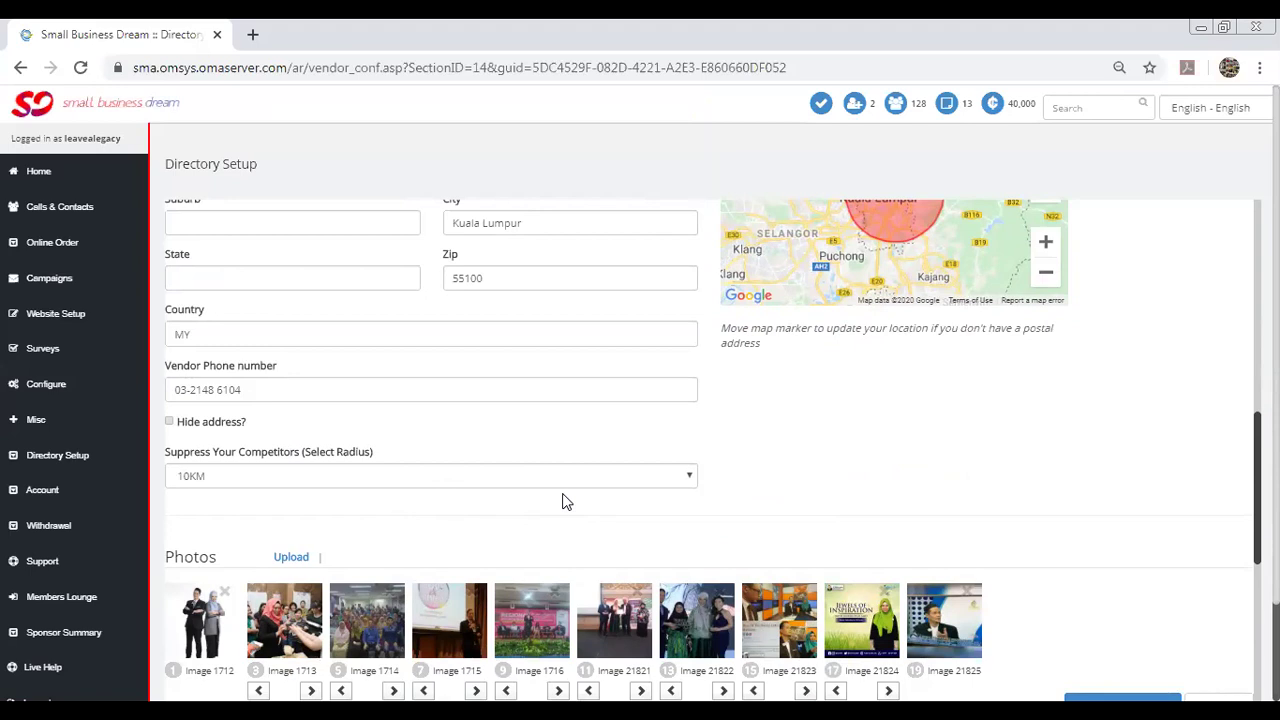
left_click(689, 477)
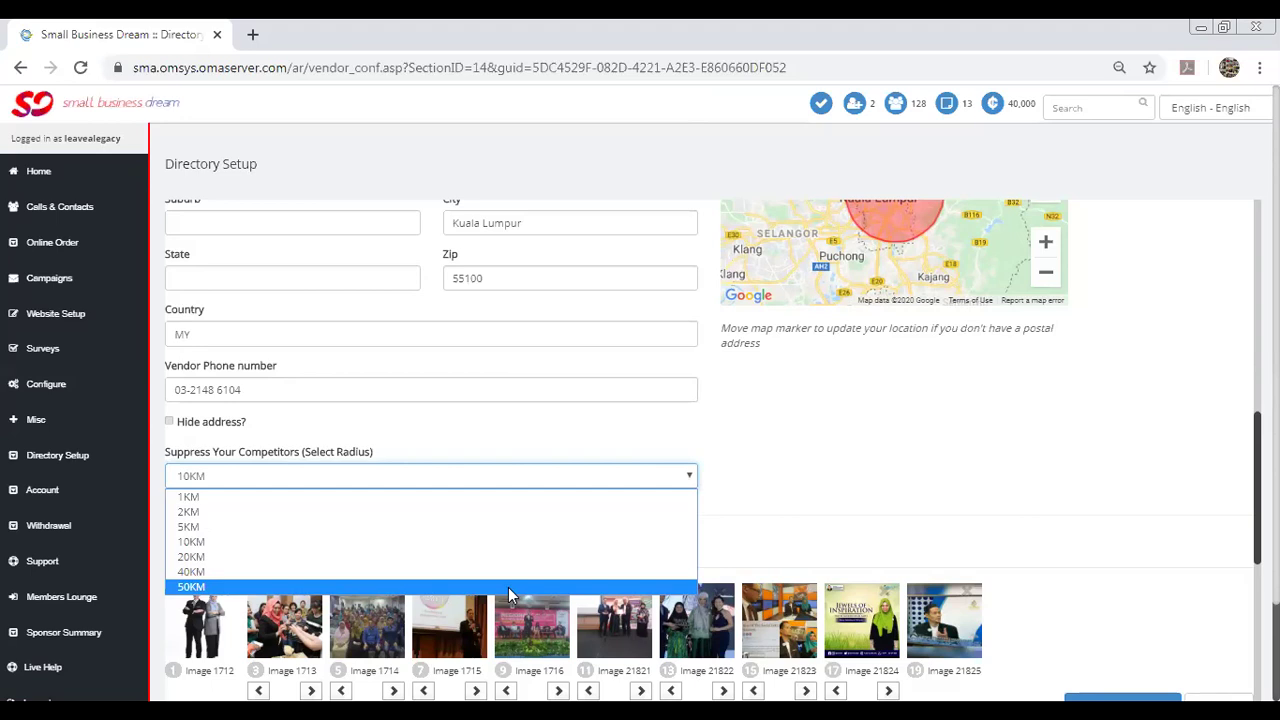
left_click(932, 462)
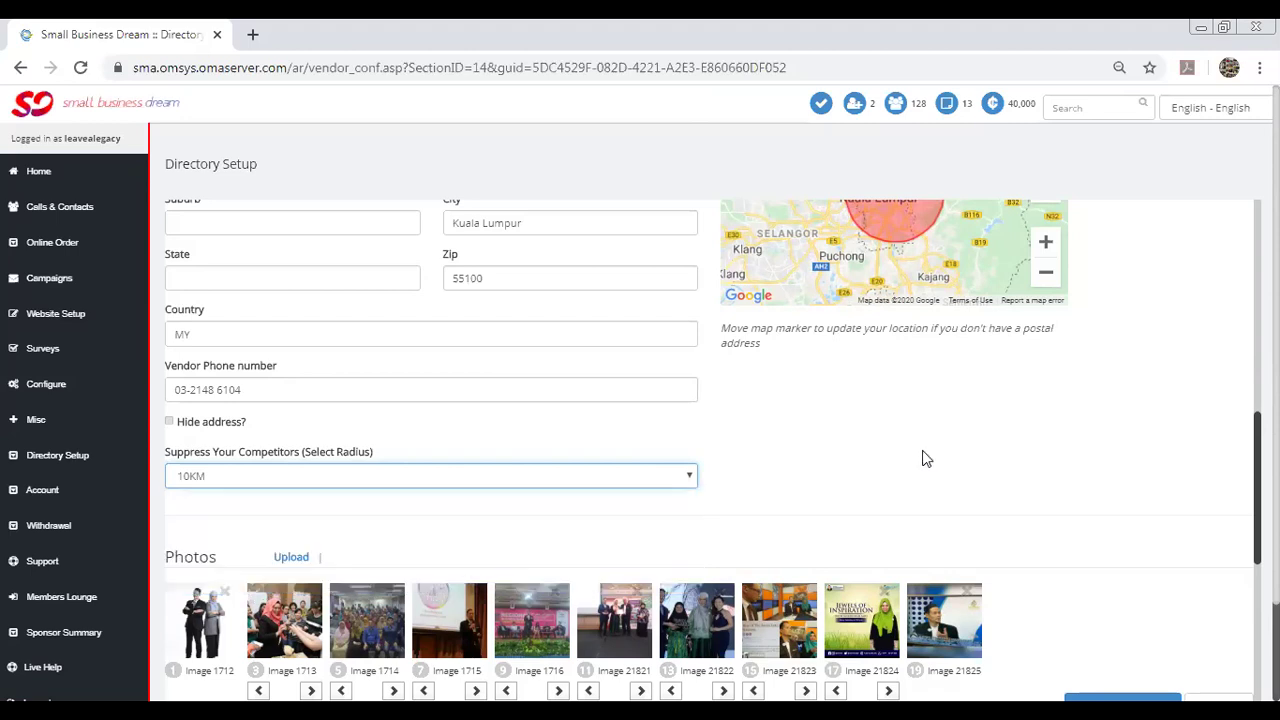
- Examine the listing's photos, accepted currencies, deals and marketing collateral, ending at the event title field
scroll(818, 452, "down", 2)
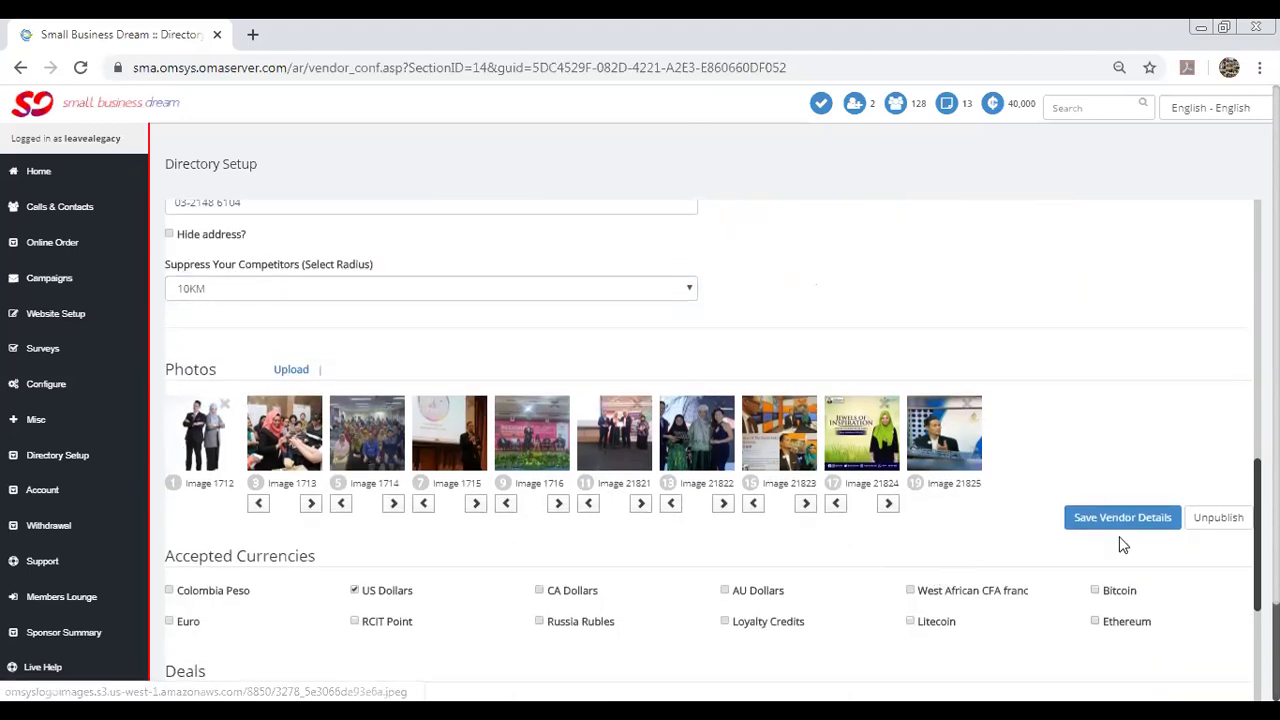
scroll(840, 486, "down", 2)
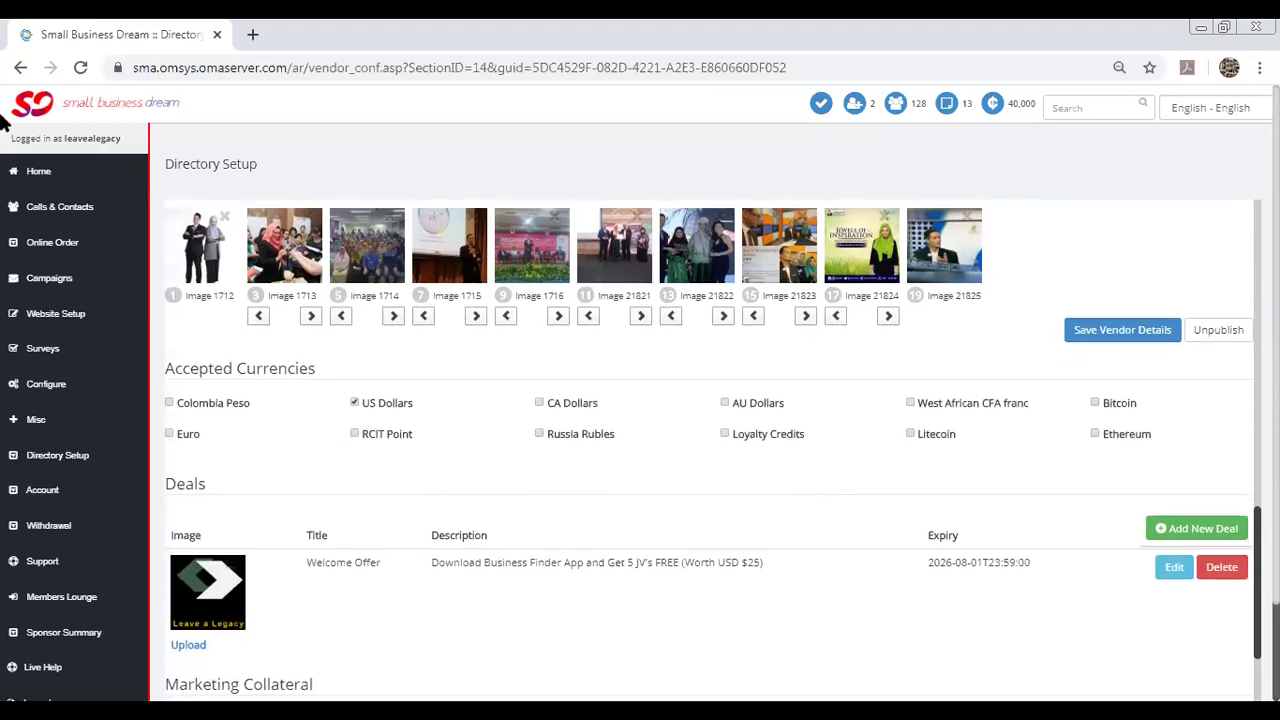
scroll(564, 600, "down", 1)
scroll(564, 600, "down", 1)
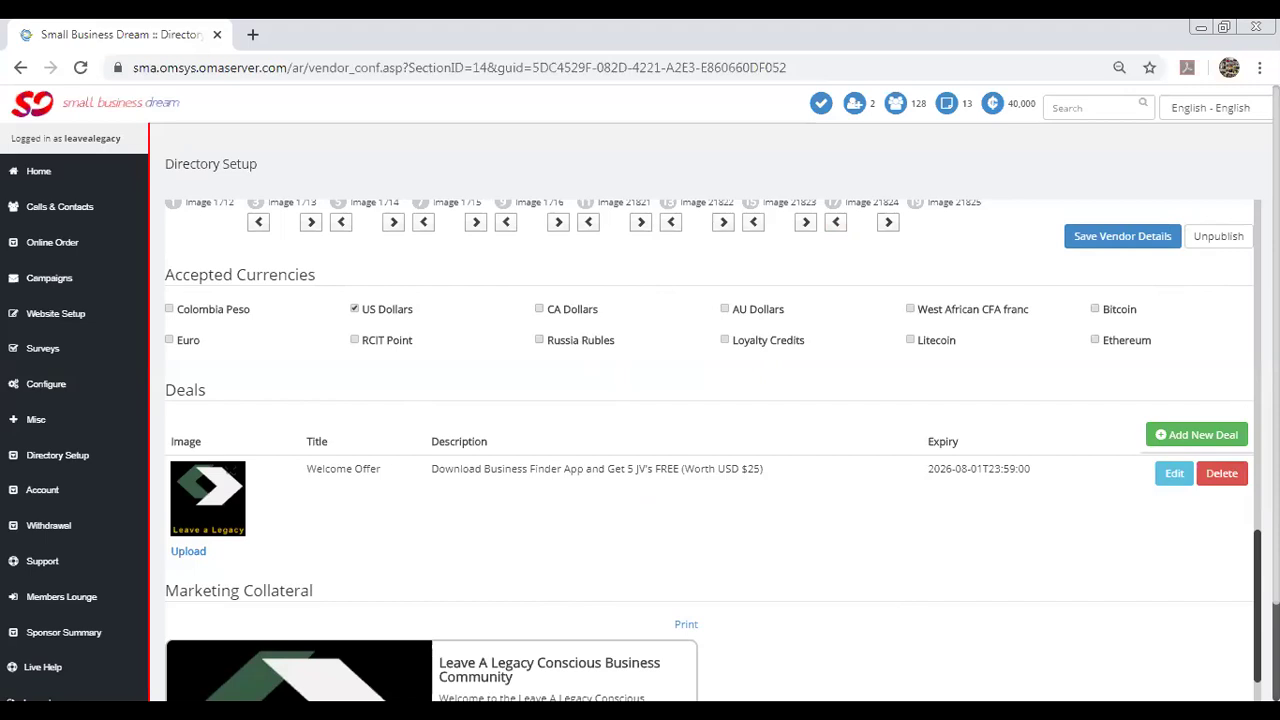
scroll(926, 600, "down", 5)
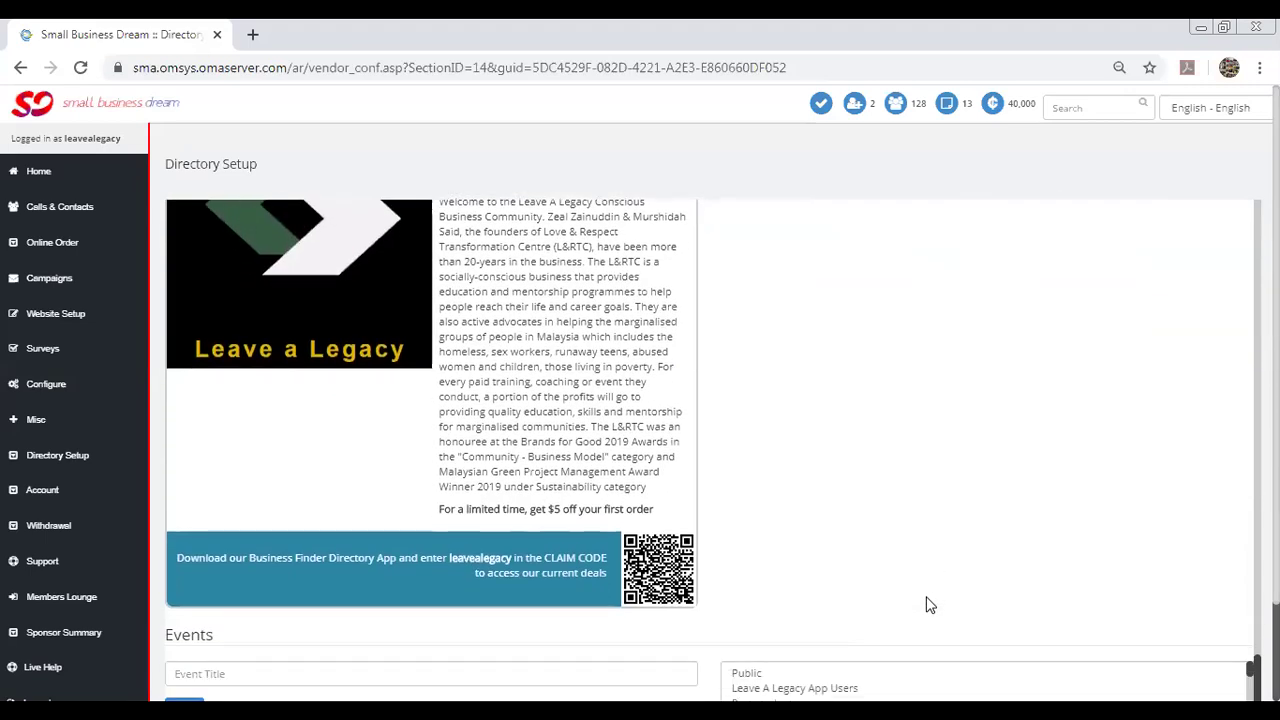
left_click(219, 673)
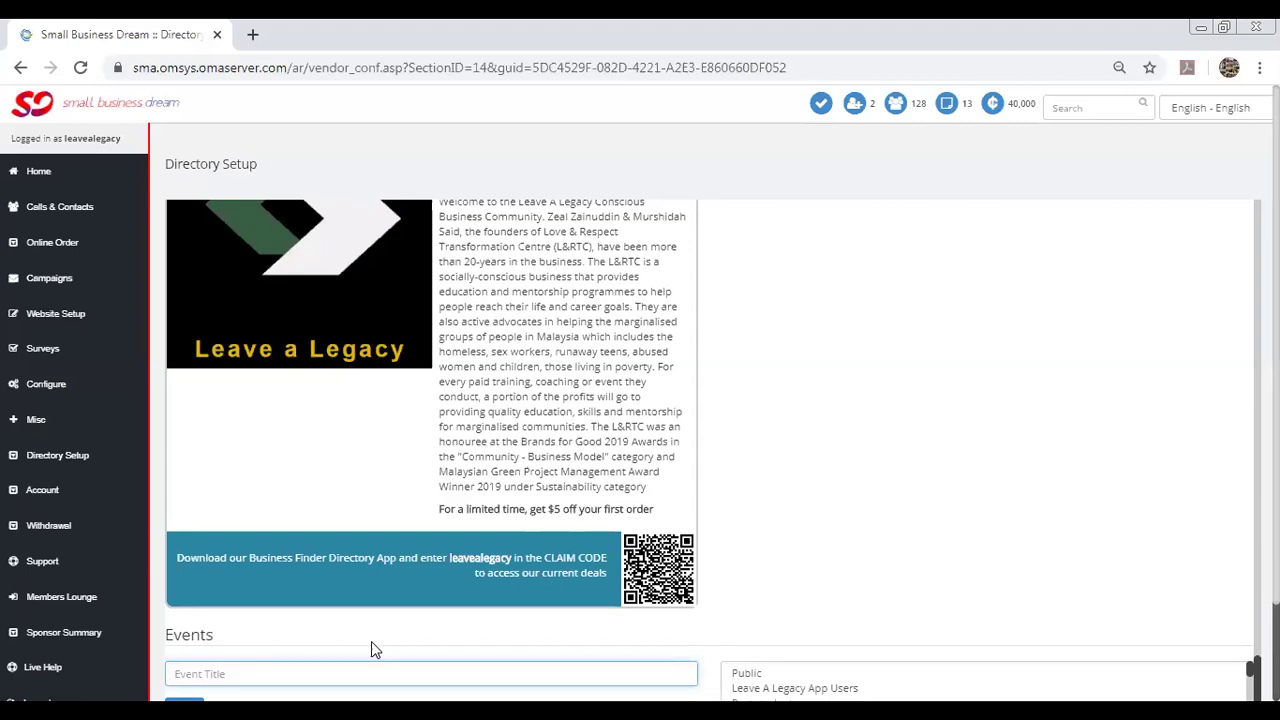
- Open the Email Group contact search and search for mobile app users only
left_click(50, 285)
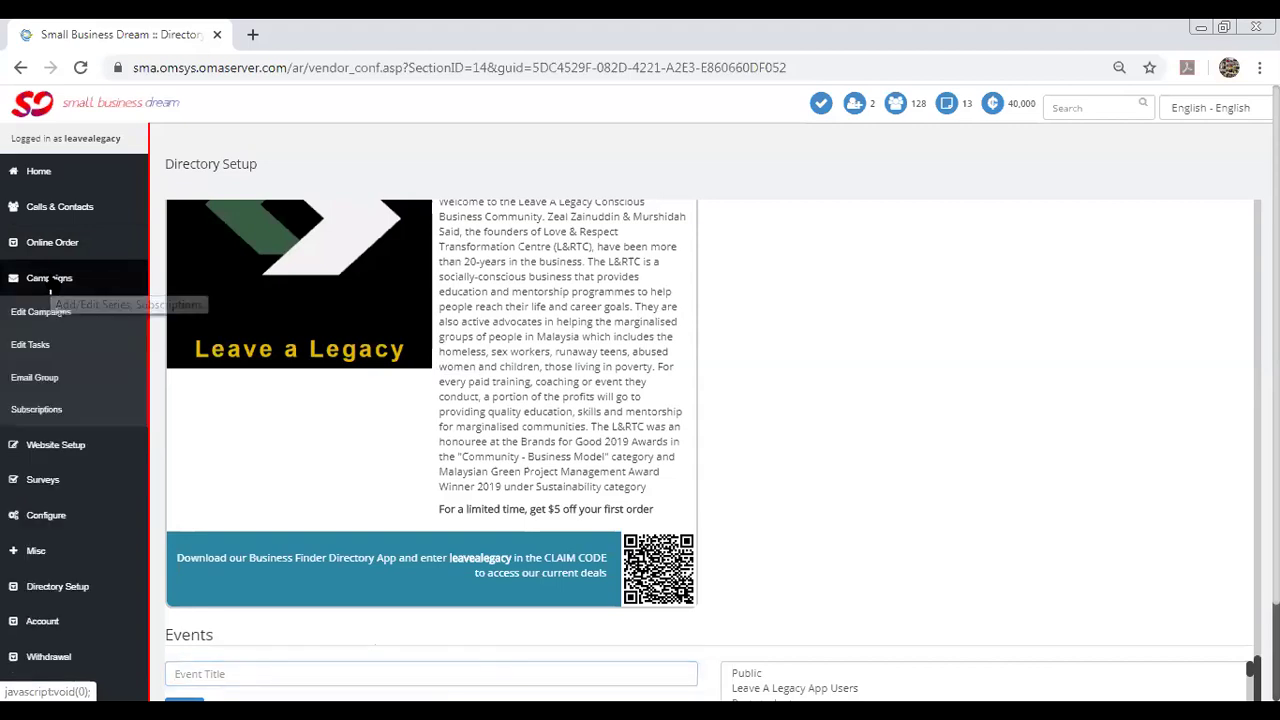
left_click(40, 381)
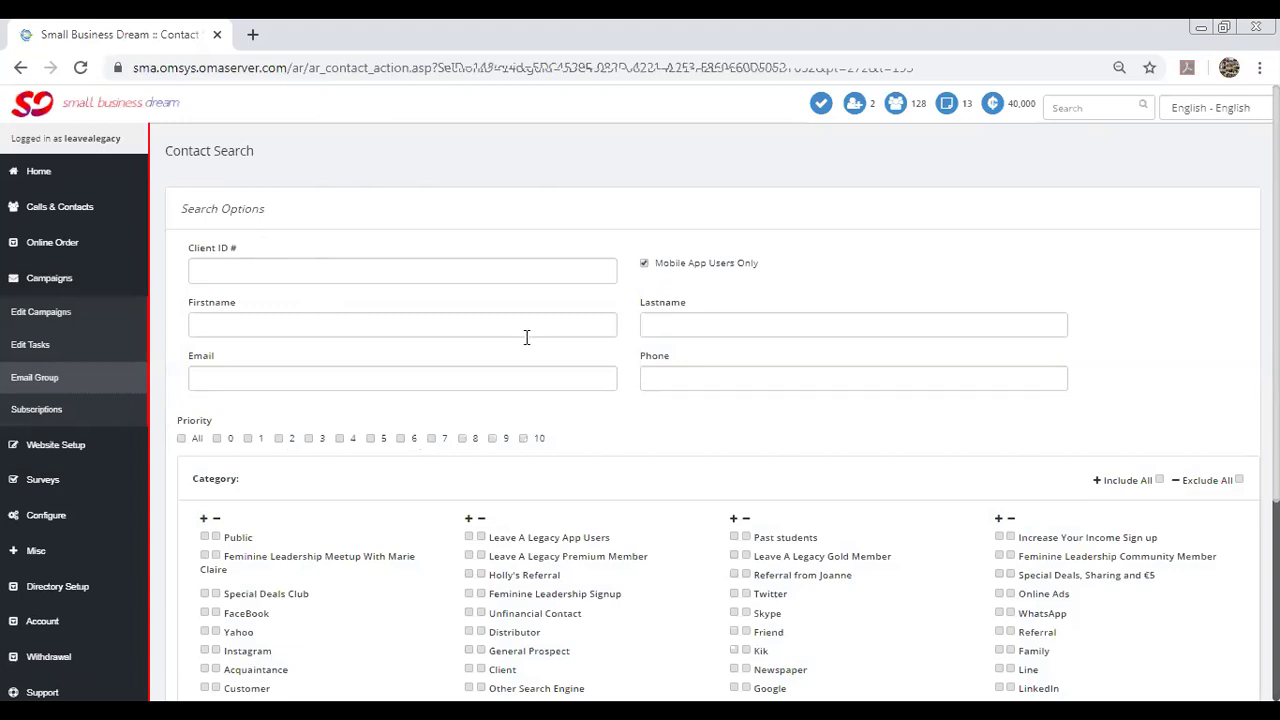
scroll(523, 374, "down", 3)
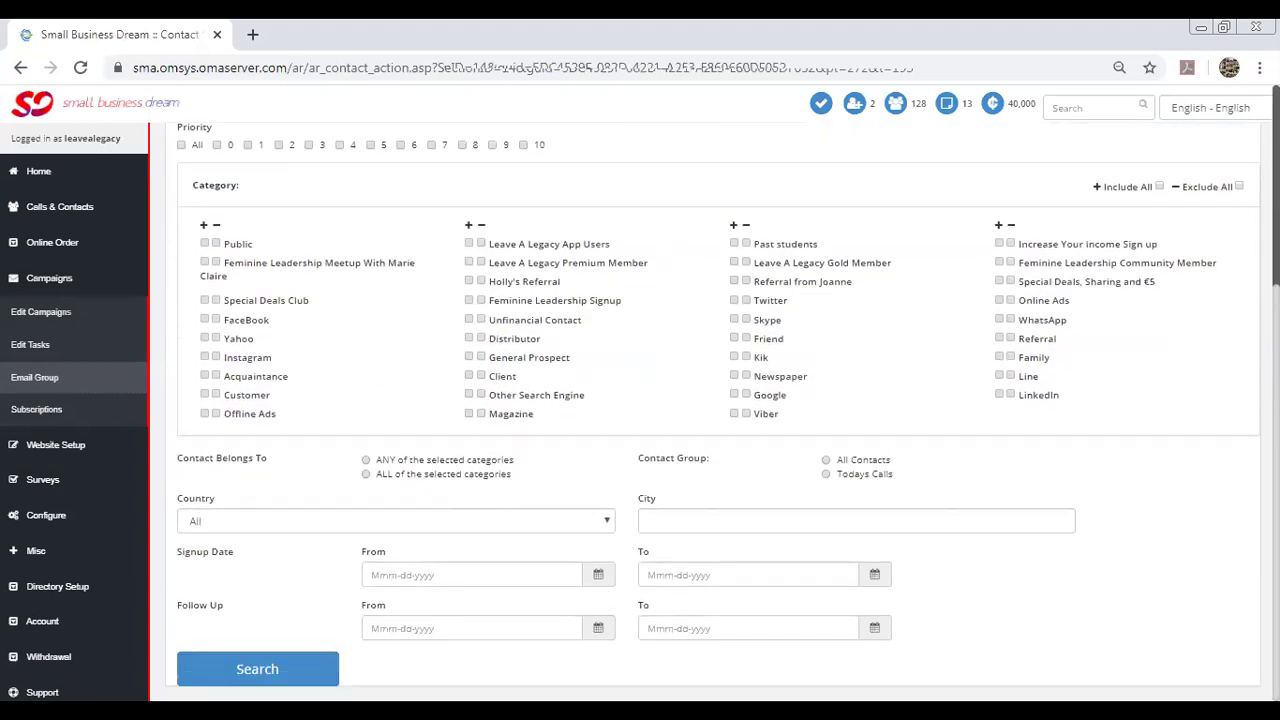
left_click(238, 678)
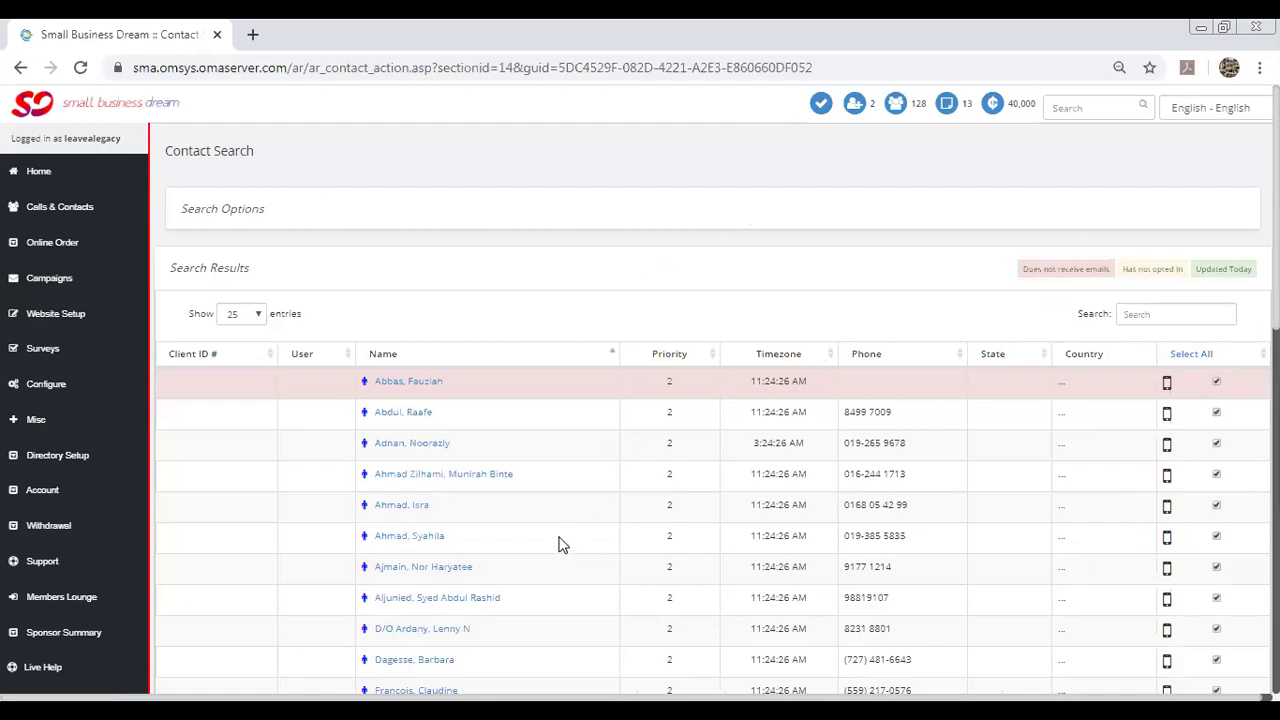
- Open the third contact in the search results and examine its details and category assignments
left_click(420, 447)
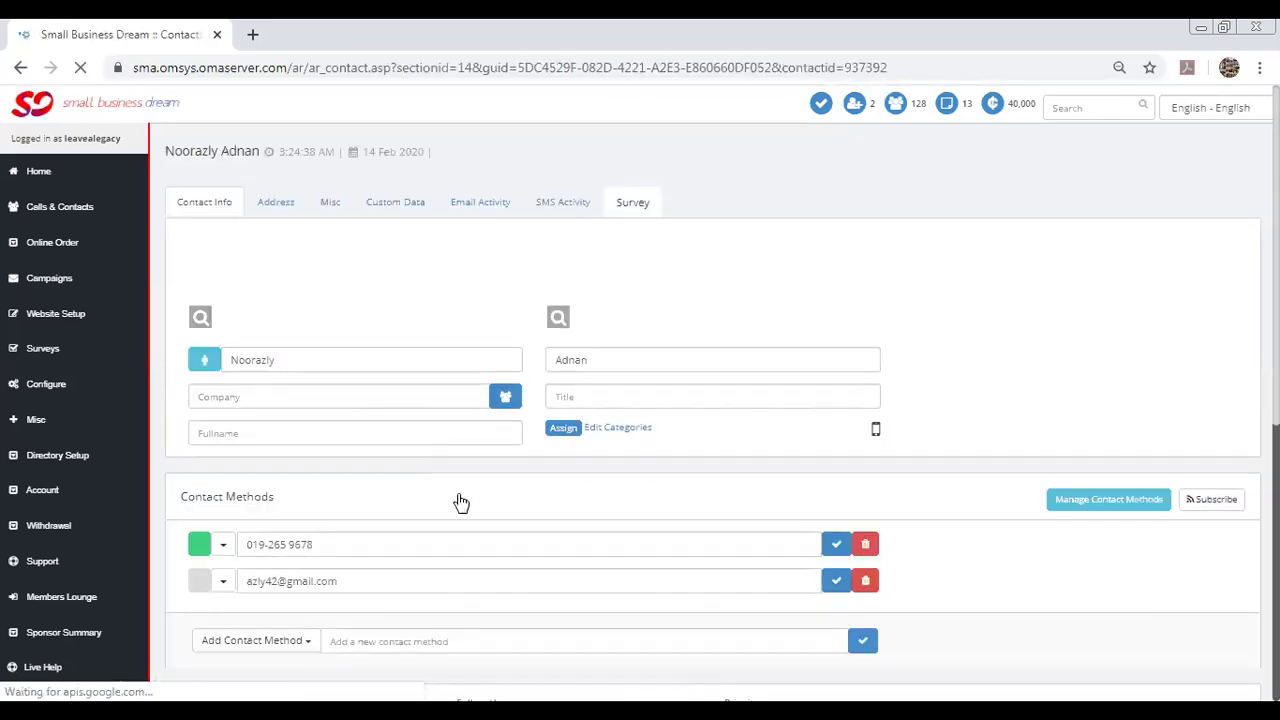
scroll(386, 497, "down", 1)
scroll(566, 595, "down", 3)
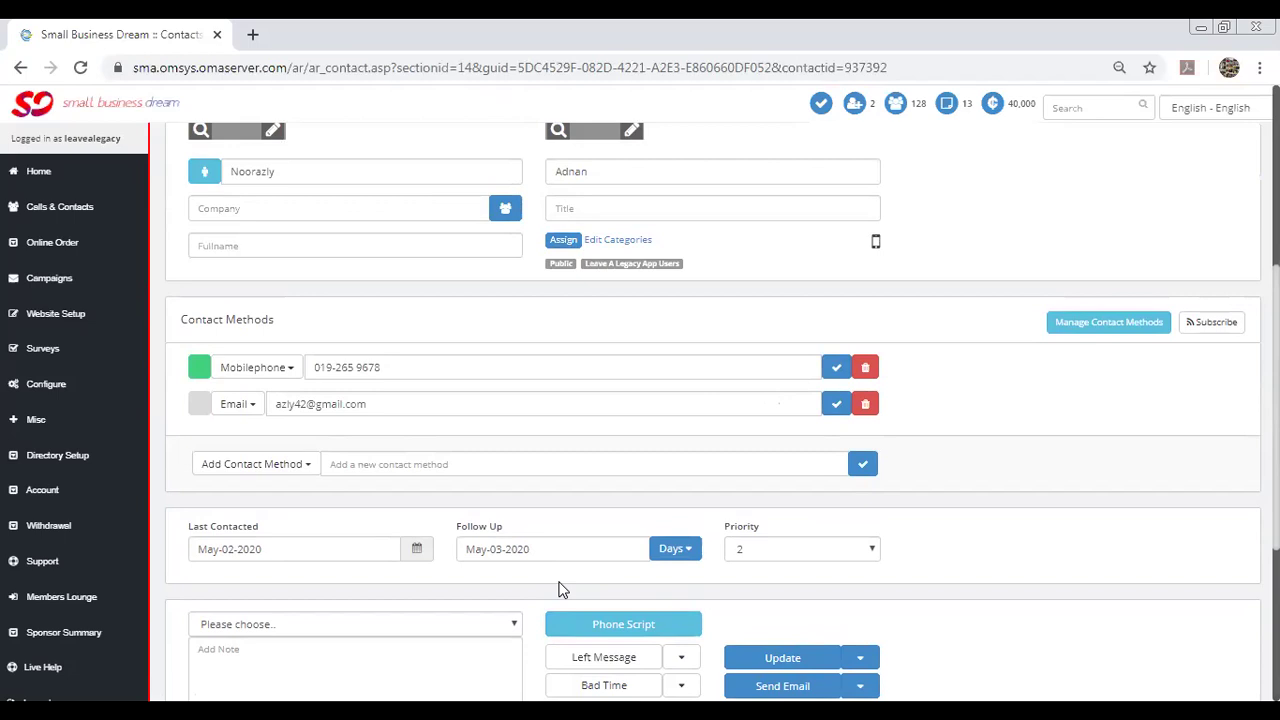
left_click(564, 241)
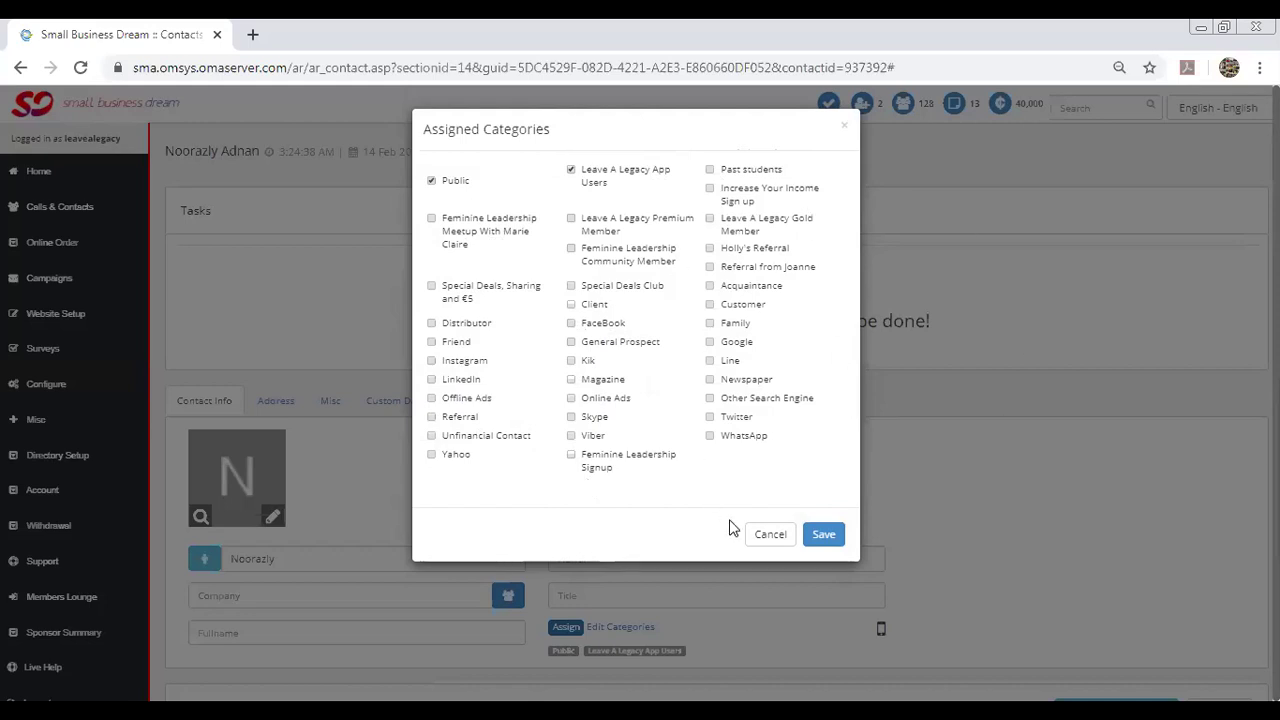
left_click(768, 536)
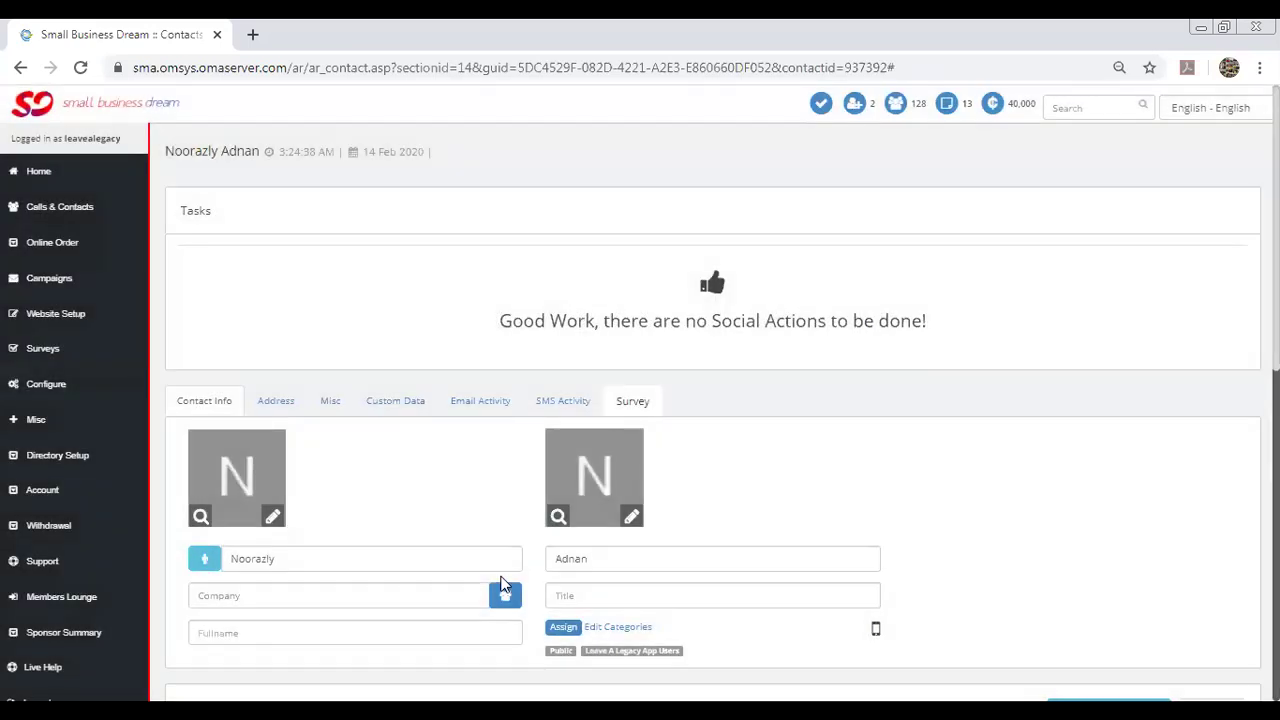
- Open category editing for the contact and add a "Referral from" category with the referrer's first name, sort order 100
scroll(540, 580, "down", 1)
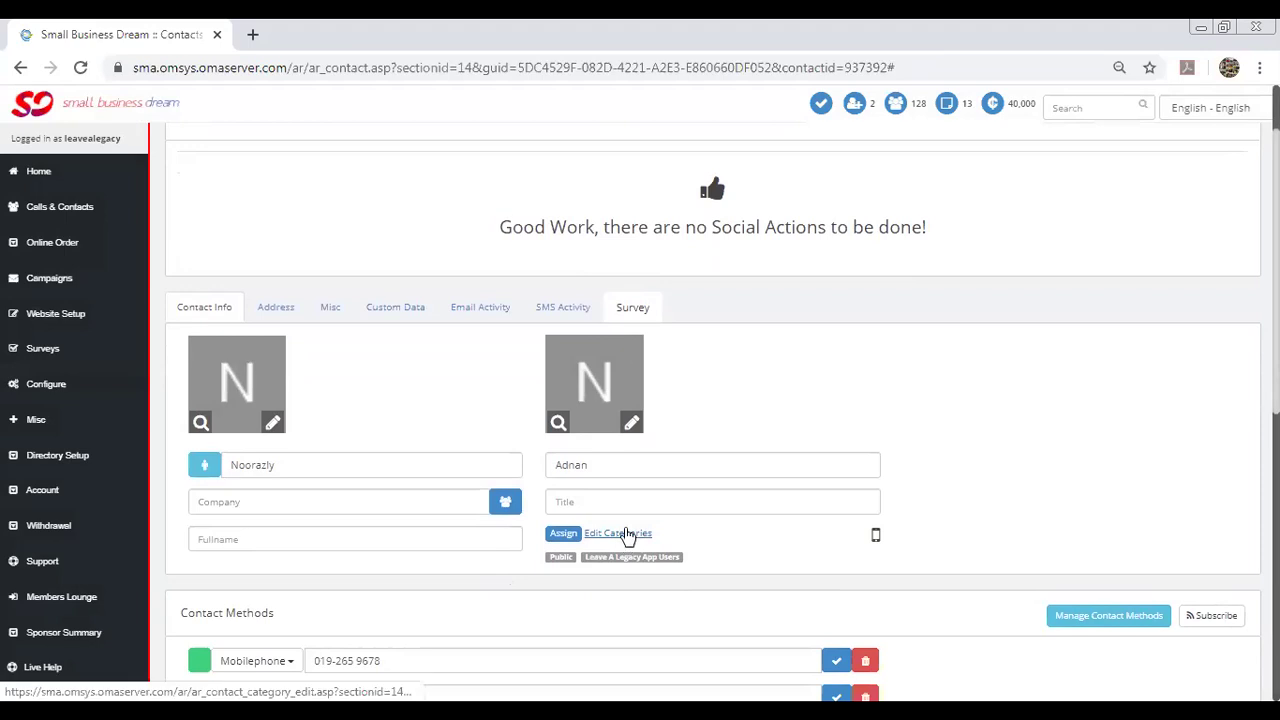
left_click(627, 539)
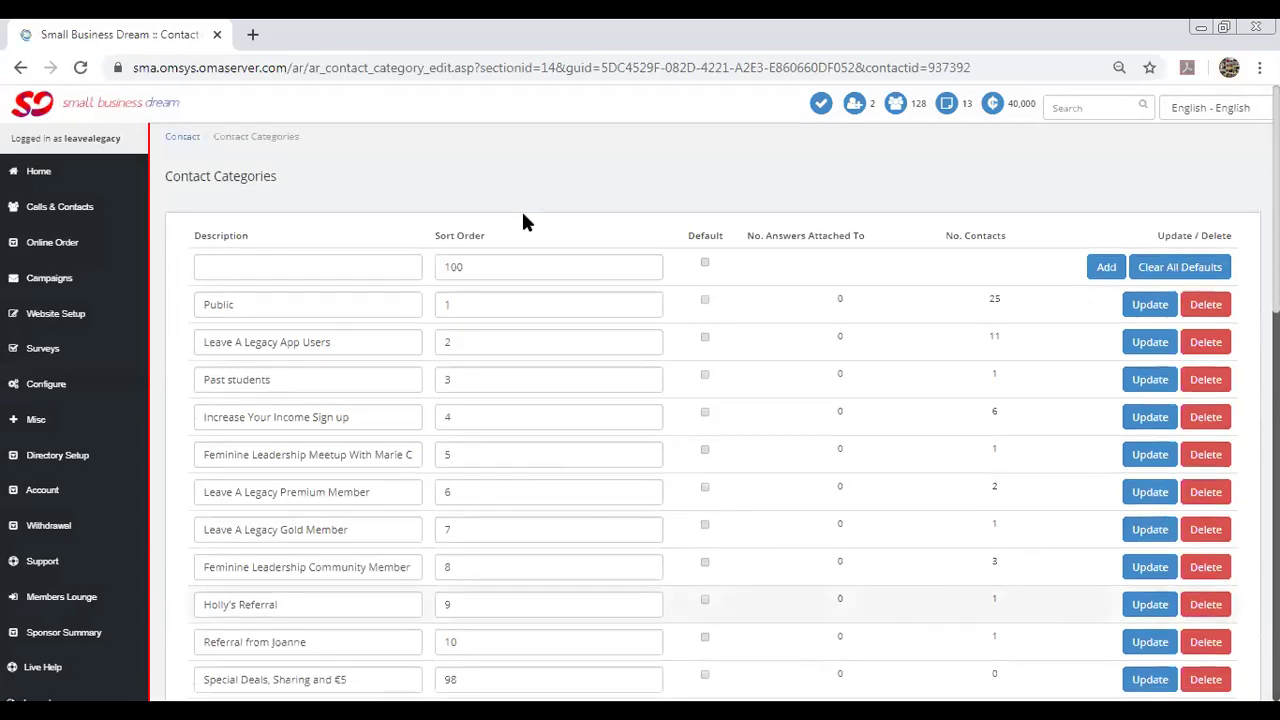
left_click(286, 267)
type("Referral ")
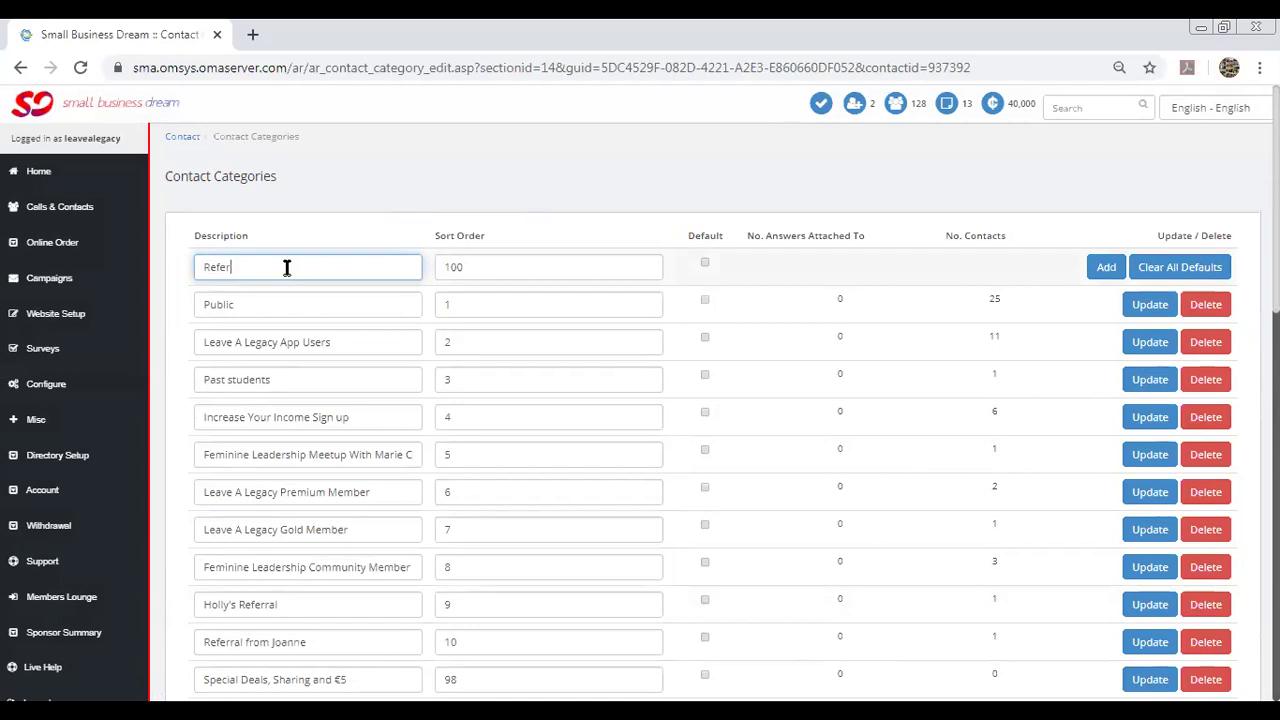
type("from M")
key("BackSpace")
type("As")
key("BackSpace")
type("lina")
left_click(1105, 276)
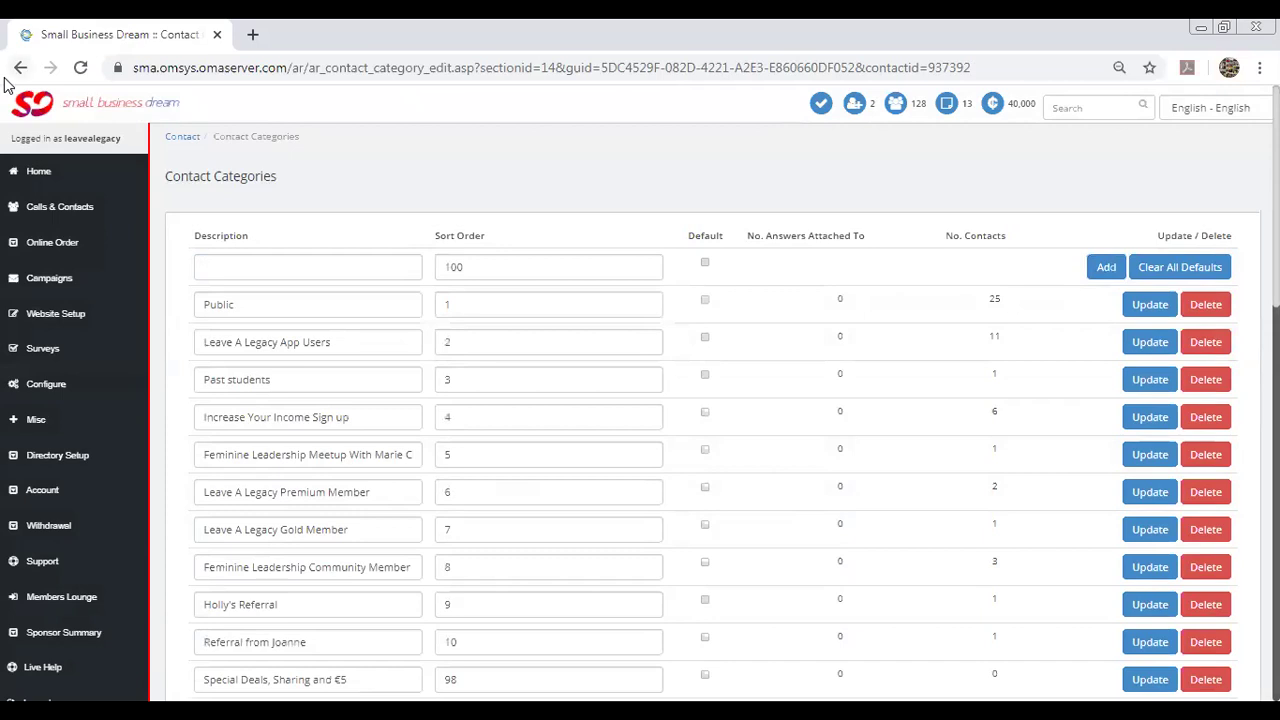
- Return from the category list to the contact's record and check the categories section
left_click(20, 67)
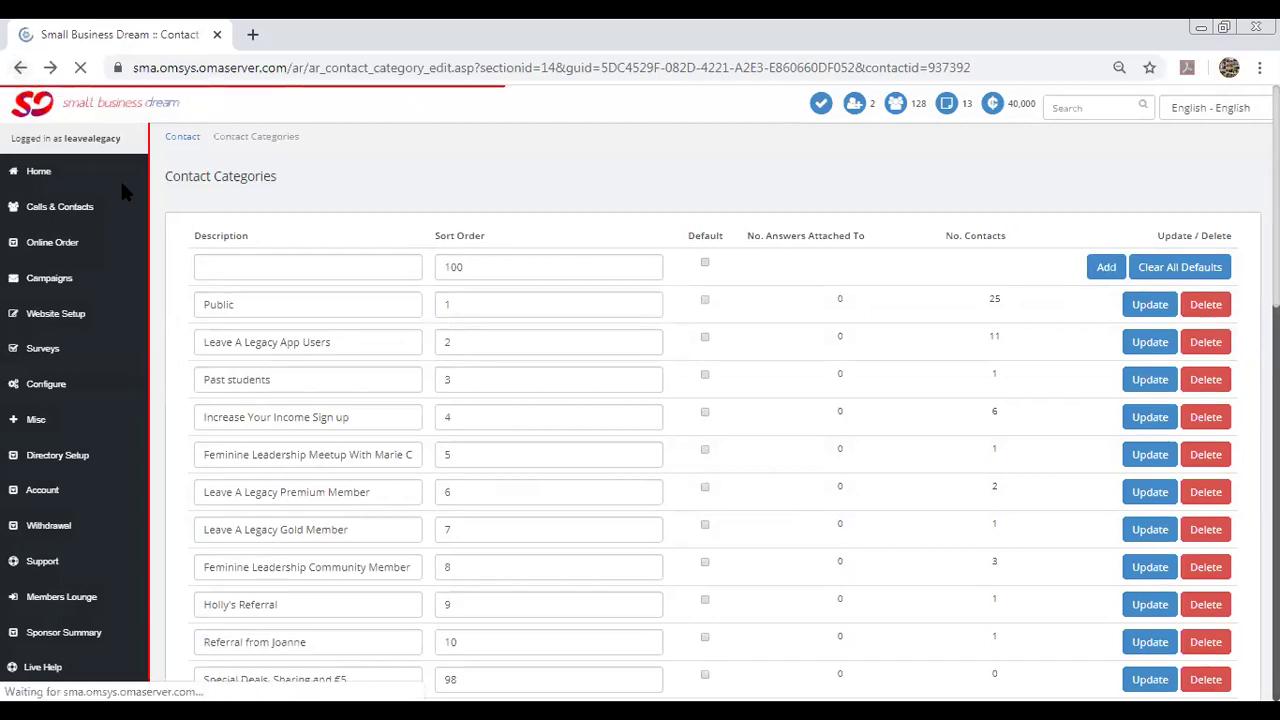
left_click(180, 139)
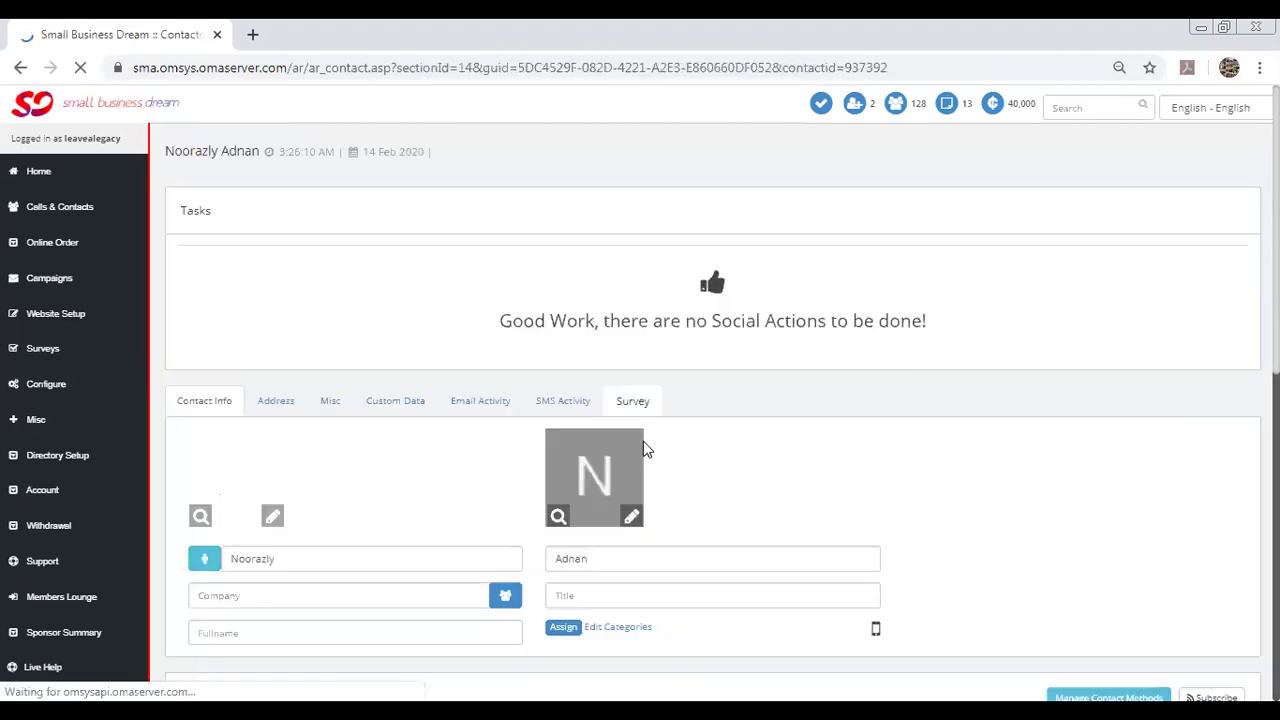
scroll(646, 449, "down", 1)
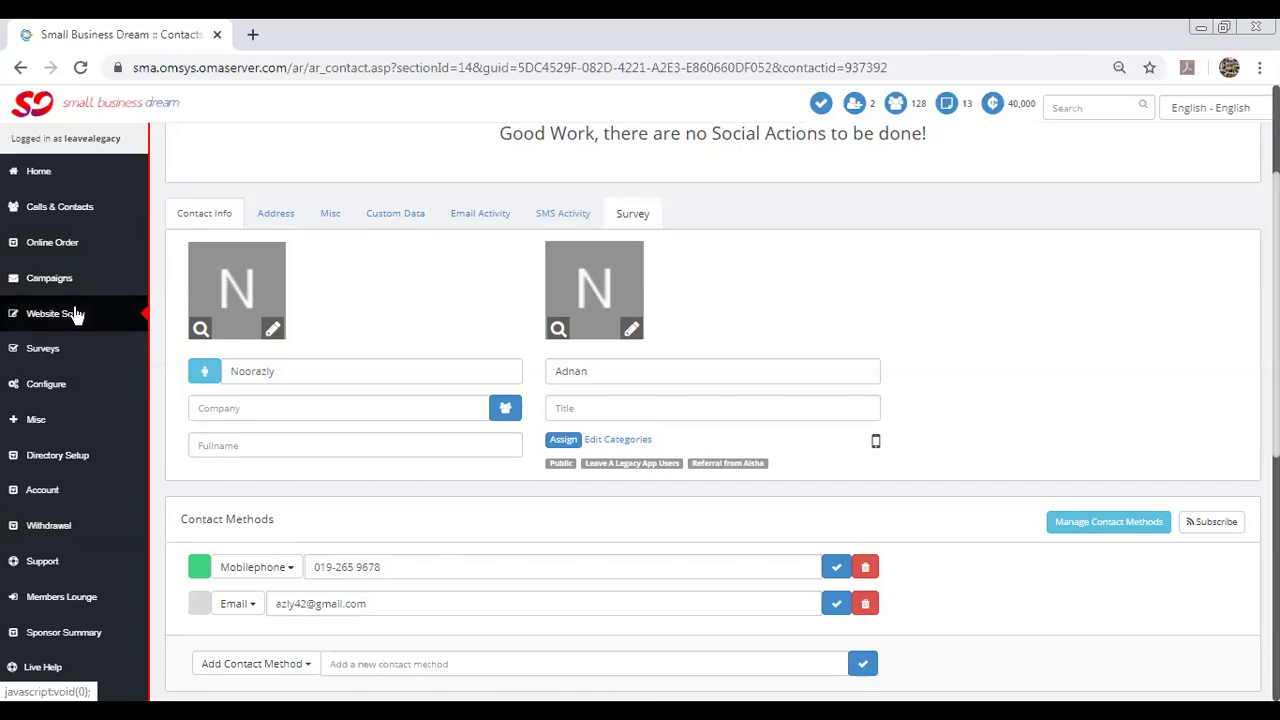
- Open the Long Copy Sales Page template in the Page Editor and examine its content down past the video
left_click(75, 318)
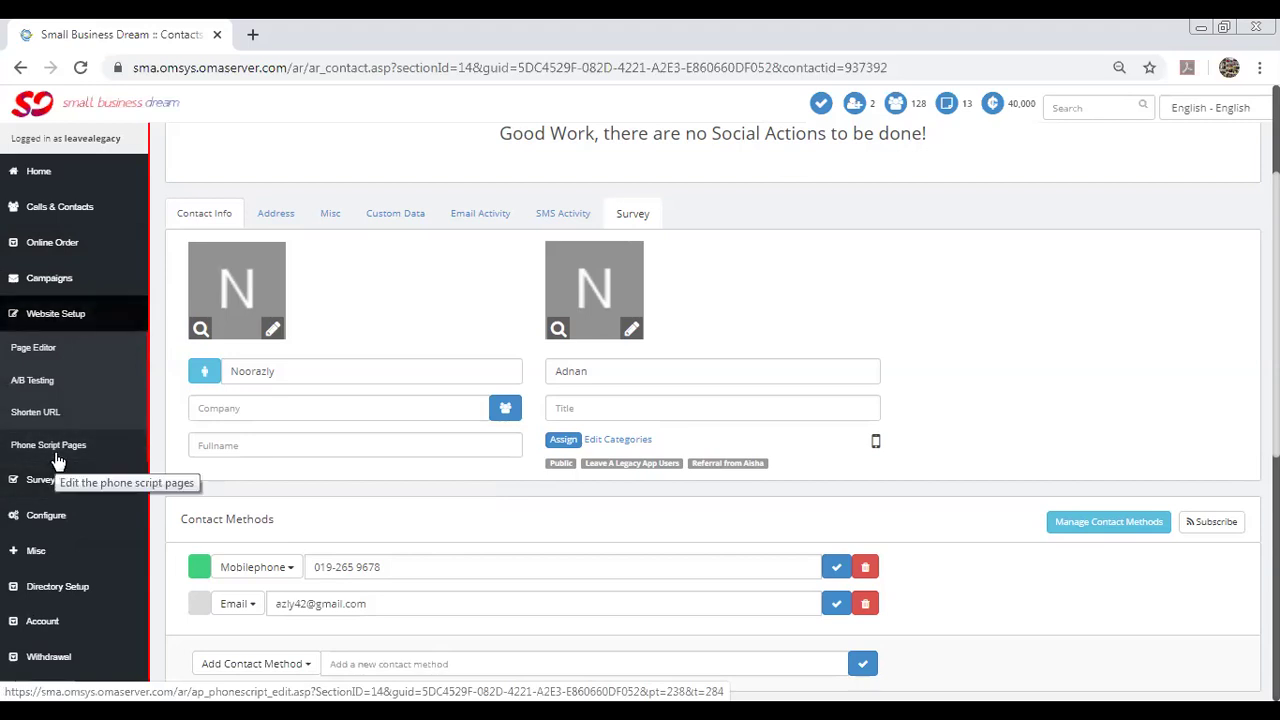
left_click(47, 346)
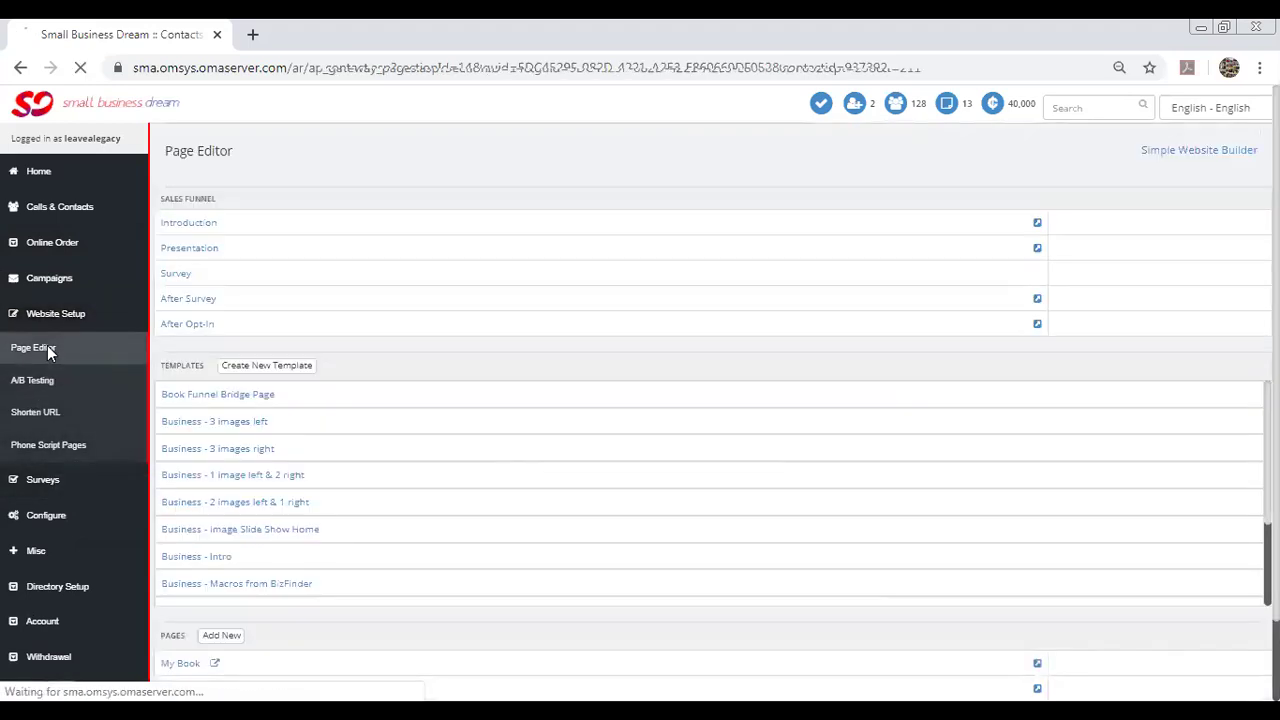
scroll(453, 544, "down", 1)
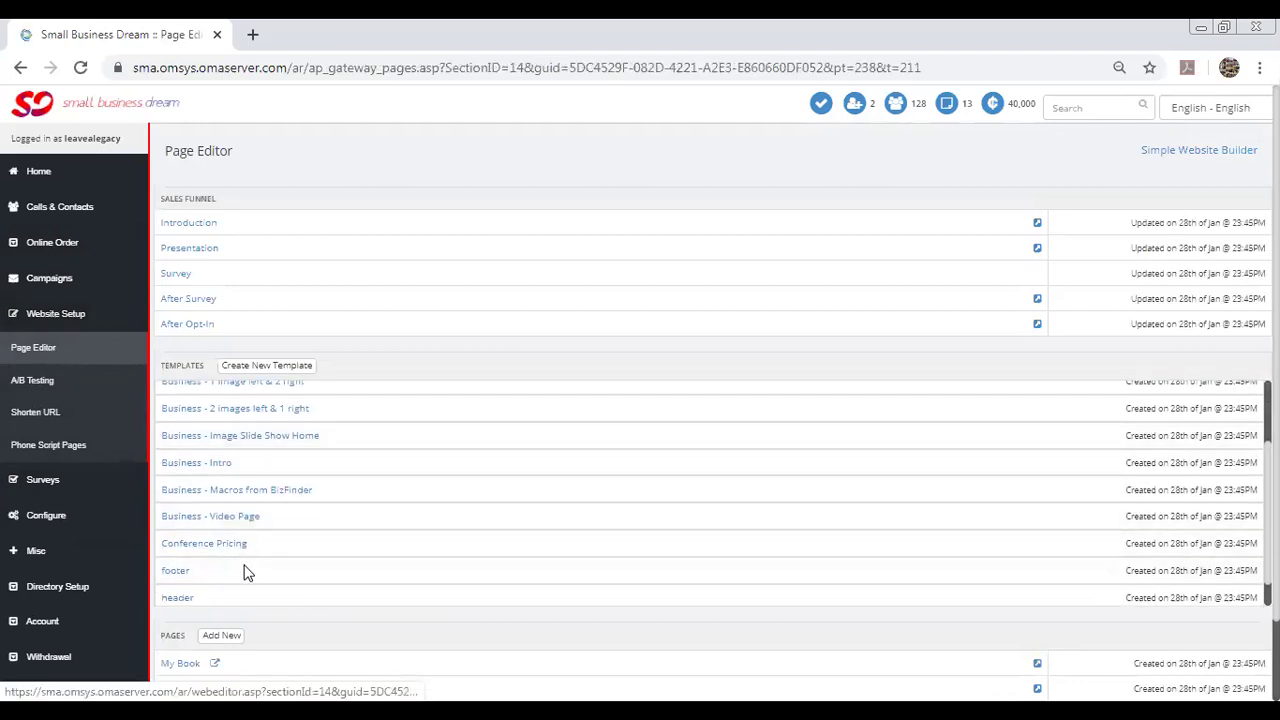
scroll(249, 571, "down", 3)
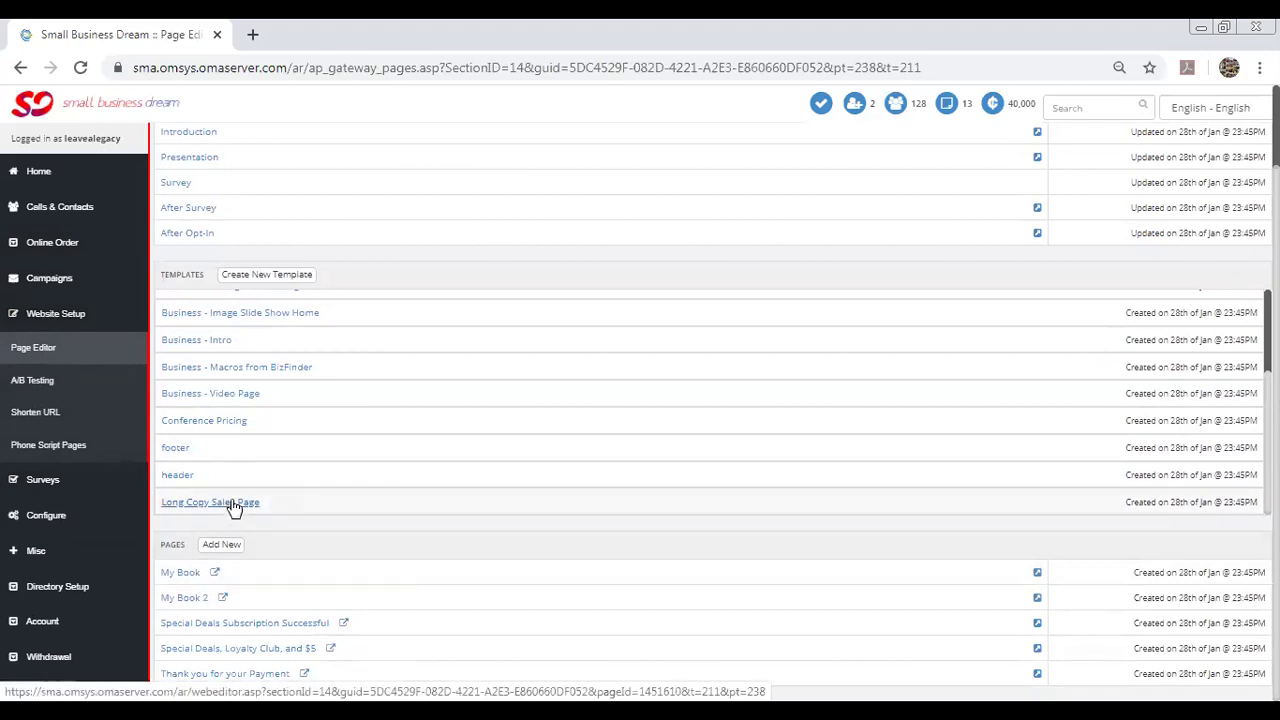
left_click(232, 505)
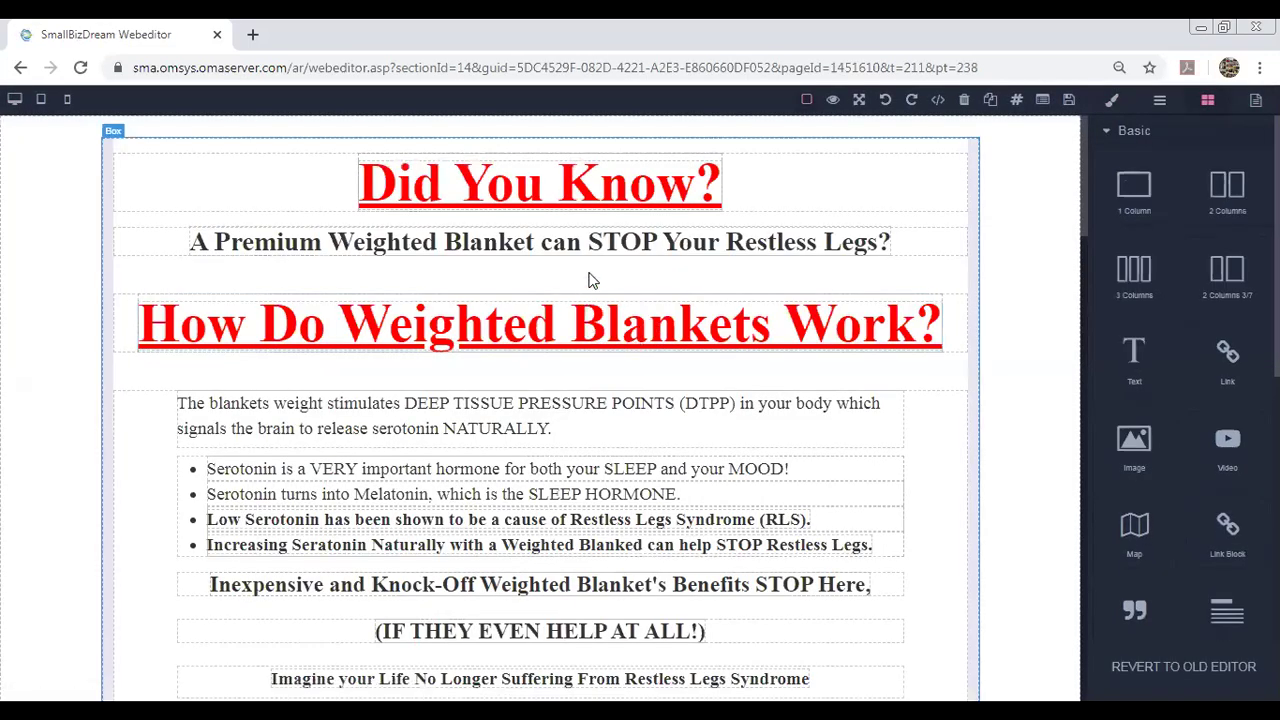
scroll(534, 277, "down", 3)
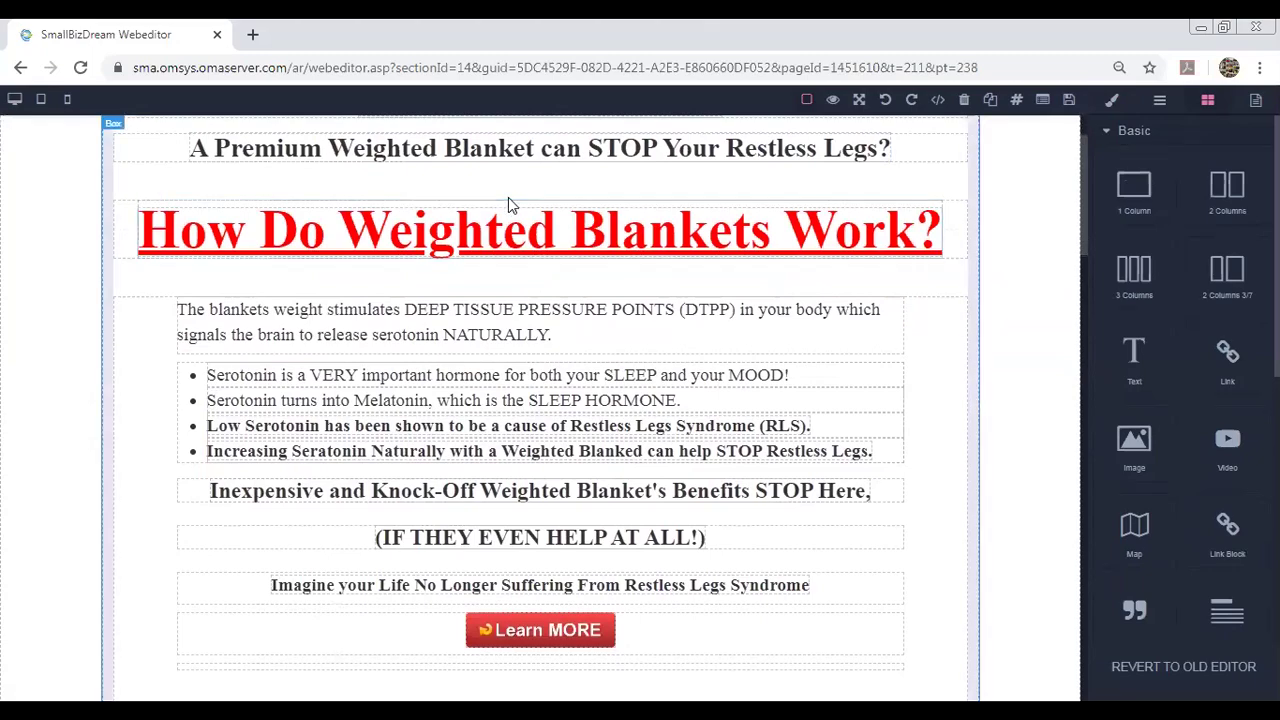
scroll(450, 420, "down", 10)
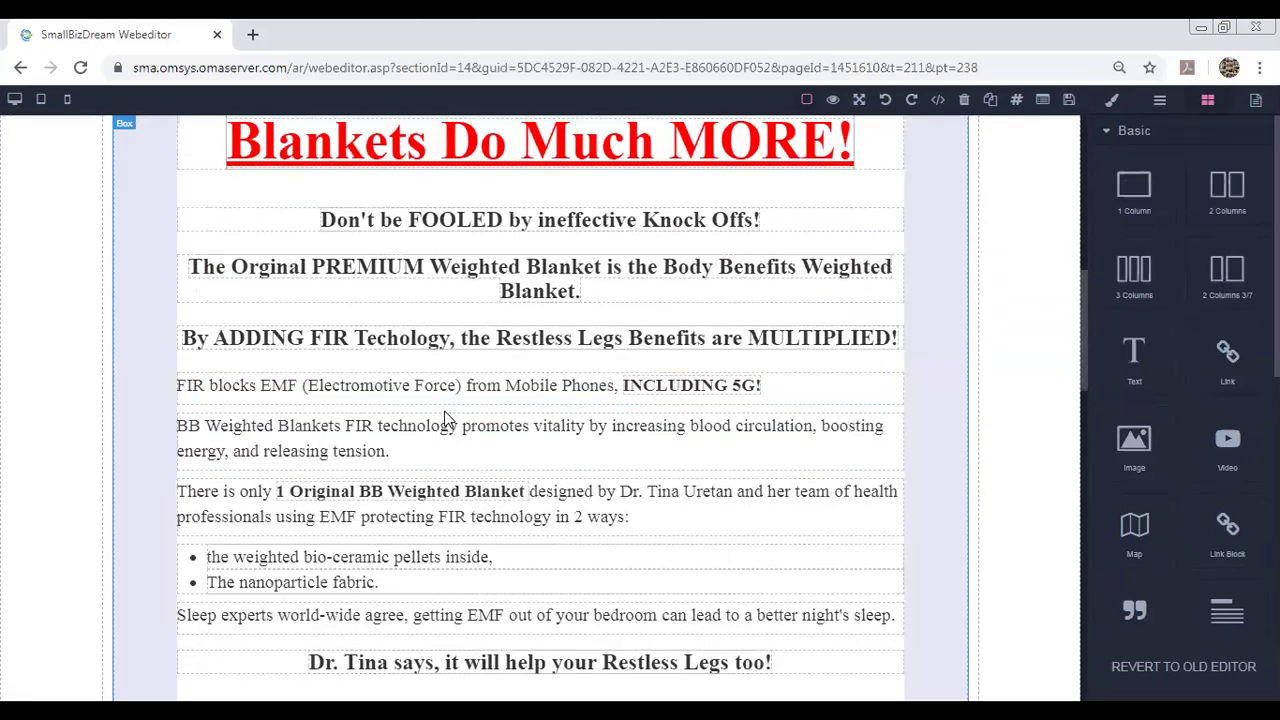
scroll(445, 420, "down", 20)
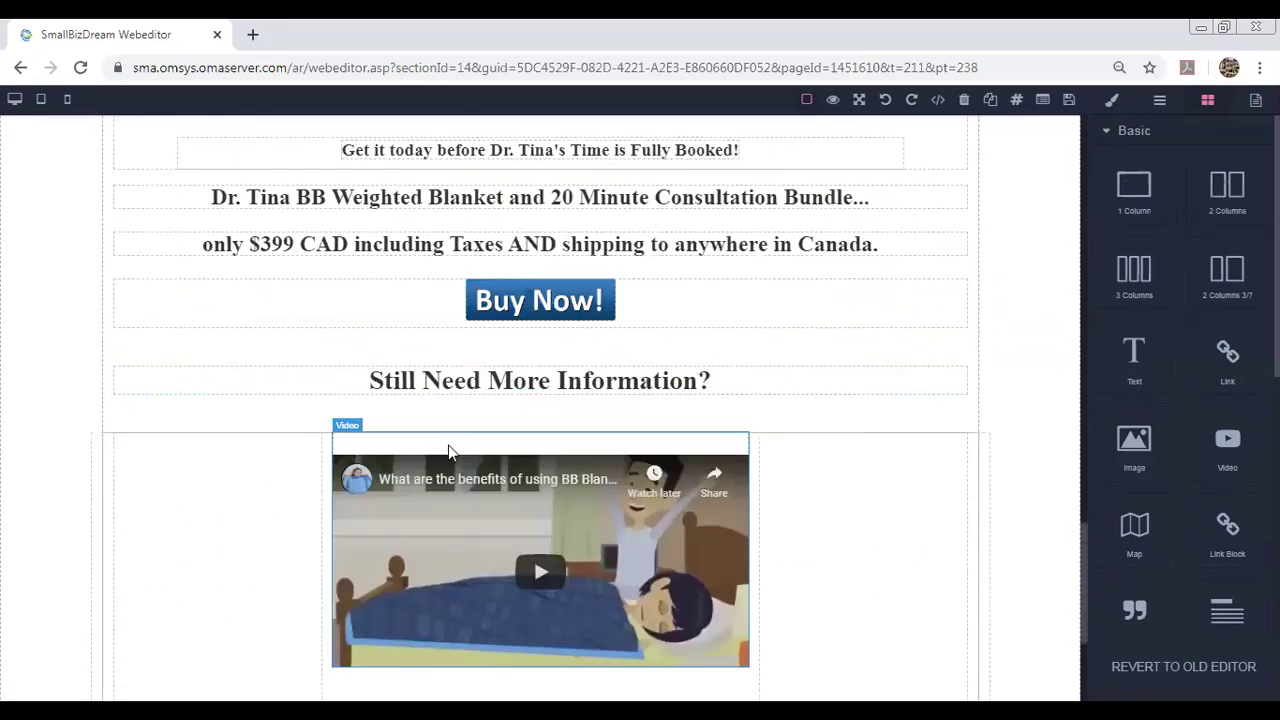
scroll(497, 550, "down", 3)
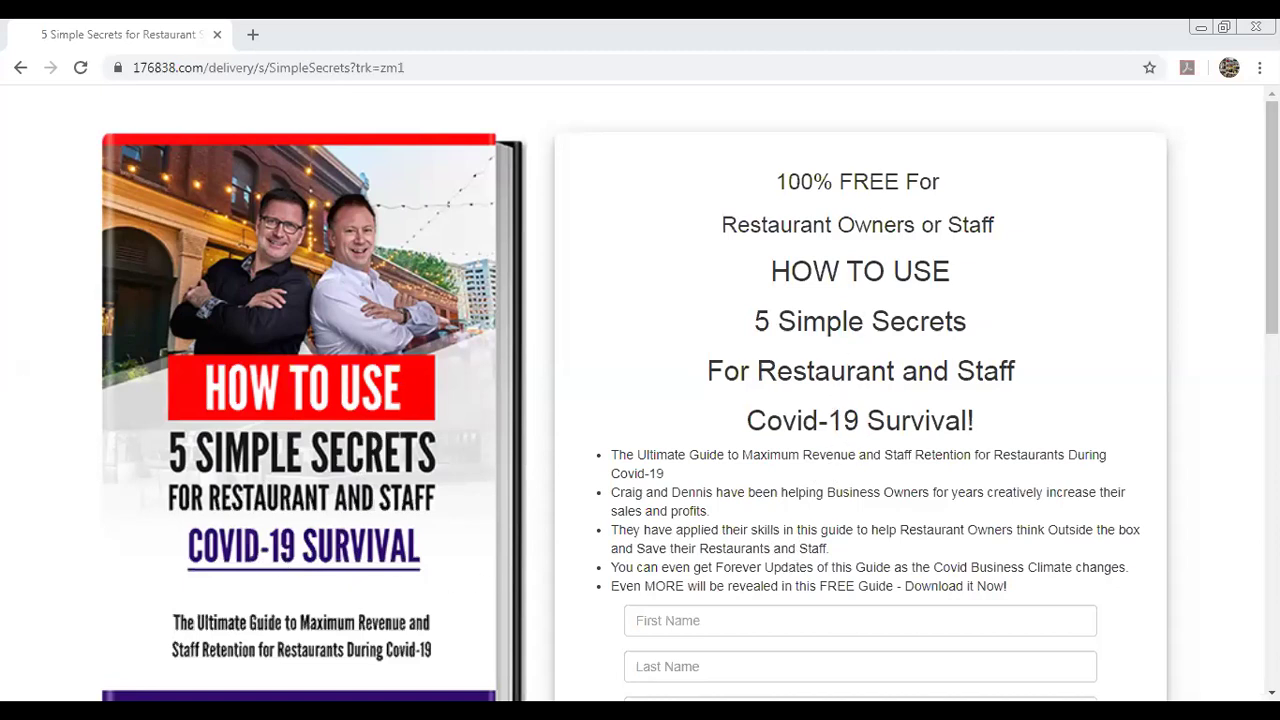
- Examine the restaurant survival guide's opt-in page, including its contact fields, job title, delivery and challenge questions
scroll(1271, 220, "down", 3)
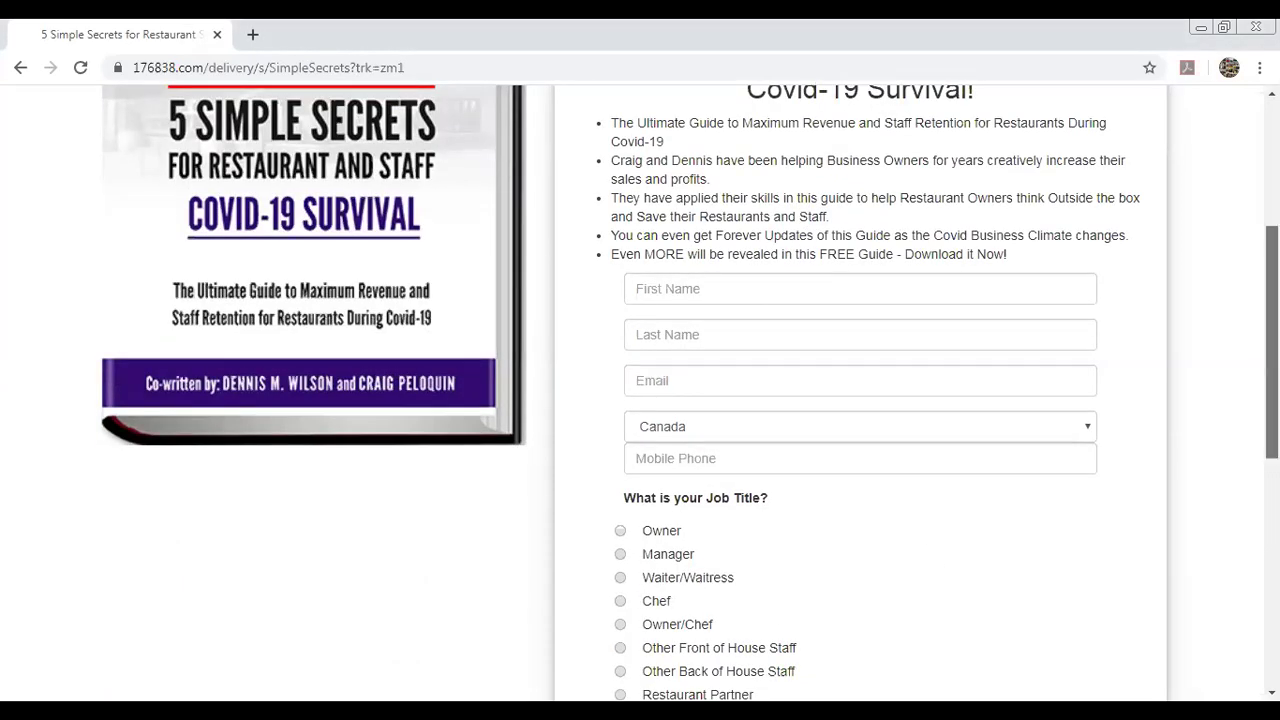
scroll(1240, 503, "down", 5)
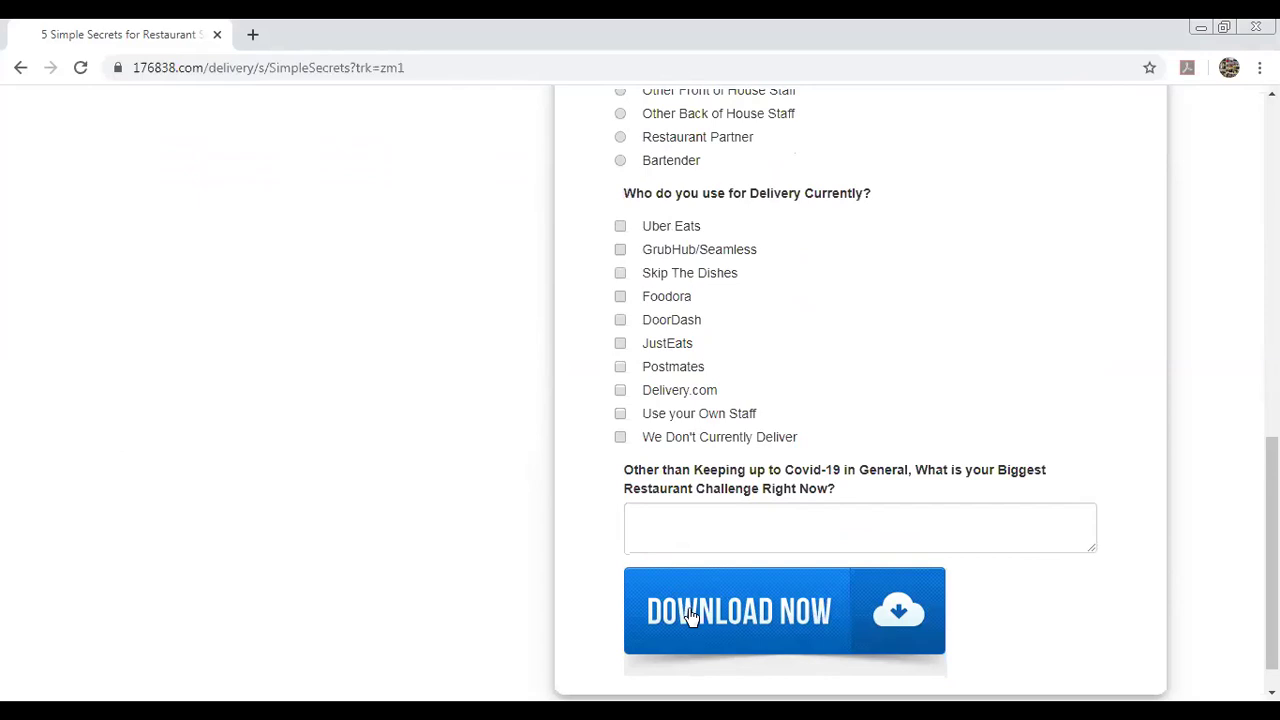
scroll(860, 400, "up", 2)
scroll(860, 400, "up", 7)
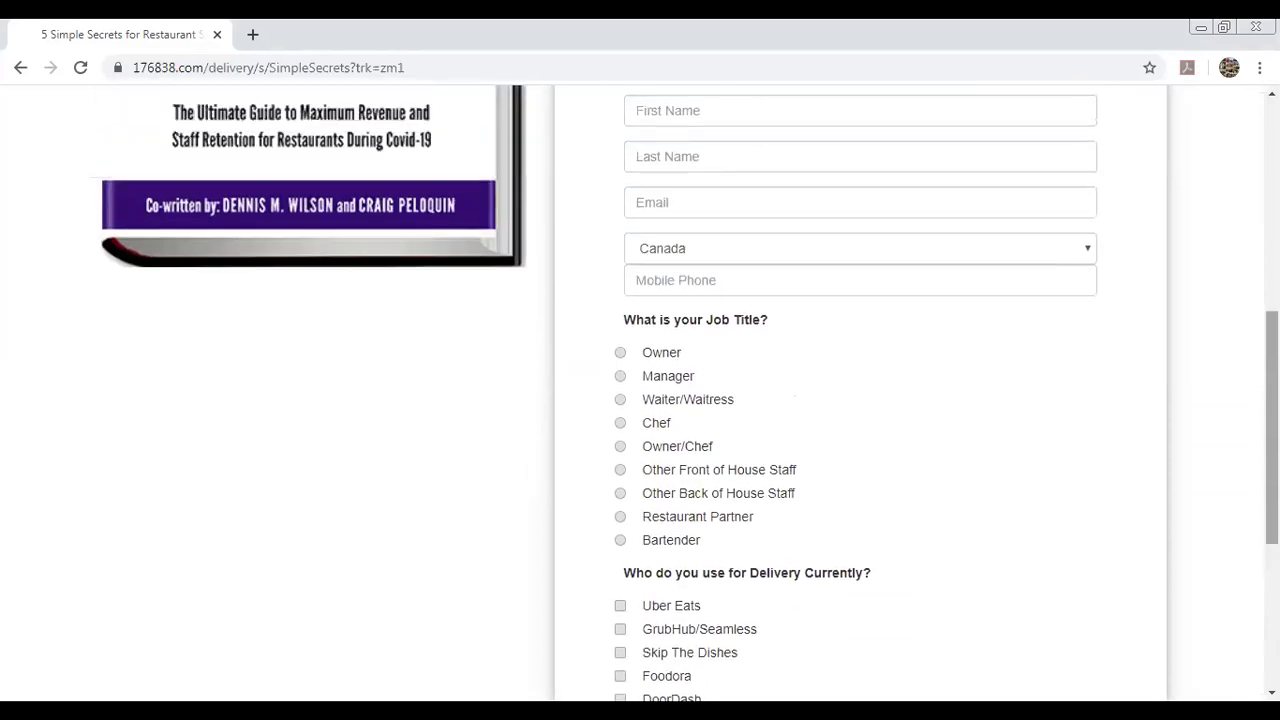